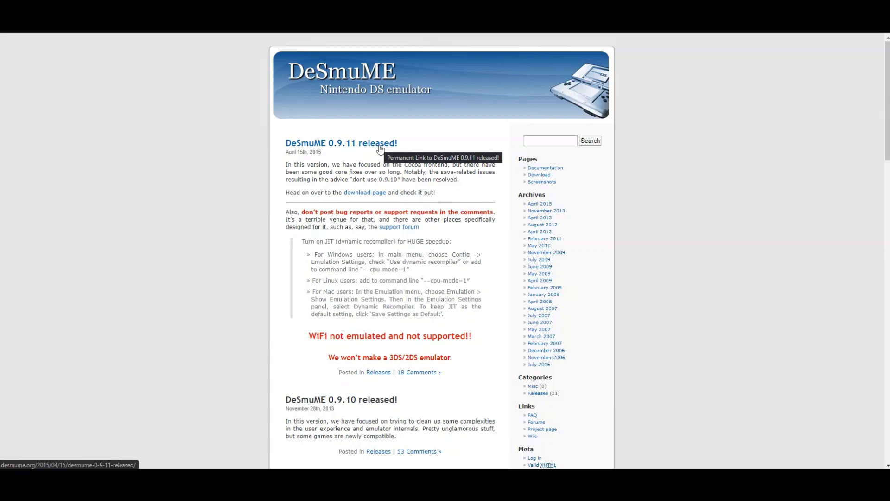
# - From the DeSmuME 0.9.11 release post's download page, download the Windows 64-bit (x86-64) build
pyautogui.click(379, 147)
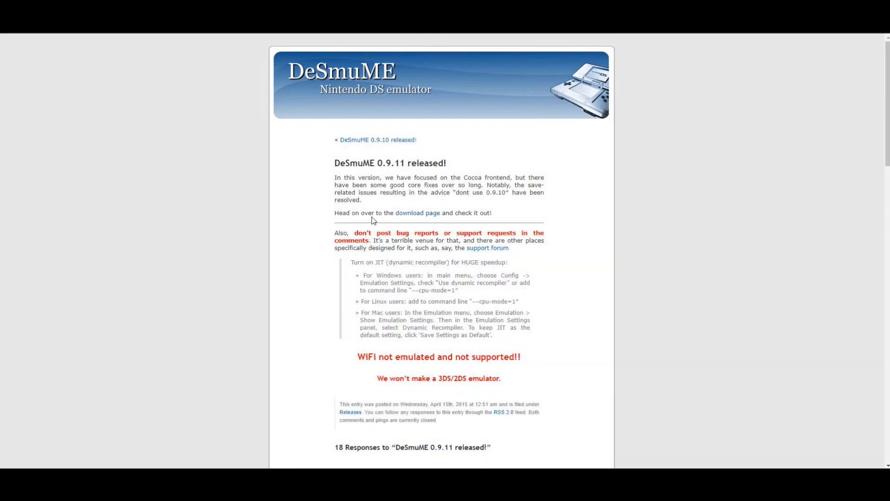
pyautogui.click(416, 213)
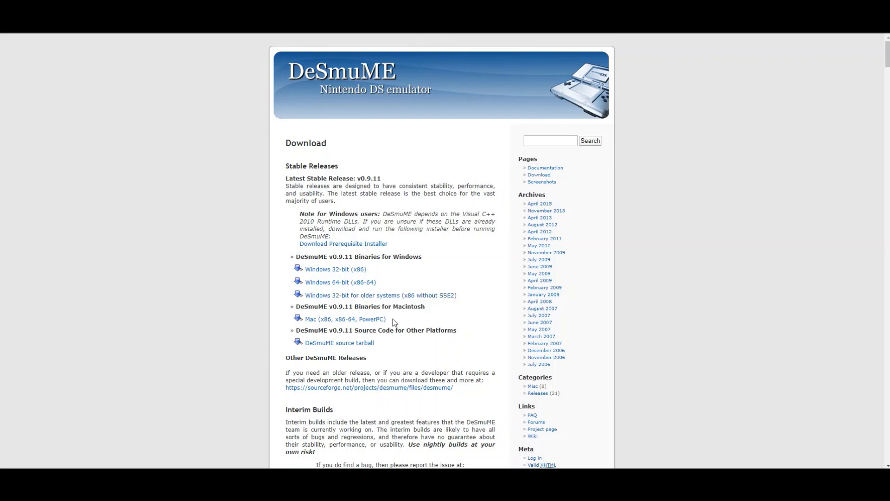
pyautogui.moveTo(392, 309); pyautogui.dragTo(418, 309)
pyautogui.click(400, 331)
pyautogui.moveTo(349, 338); pyautogui.dragTo(388, 337)
pyautogui.click(389, 337)
pyautogui.click(338, 283)
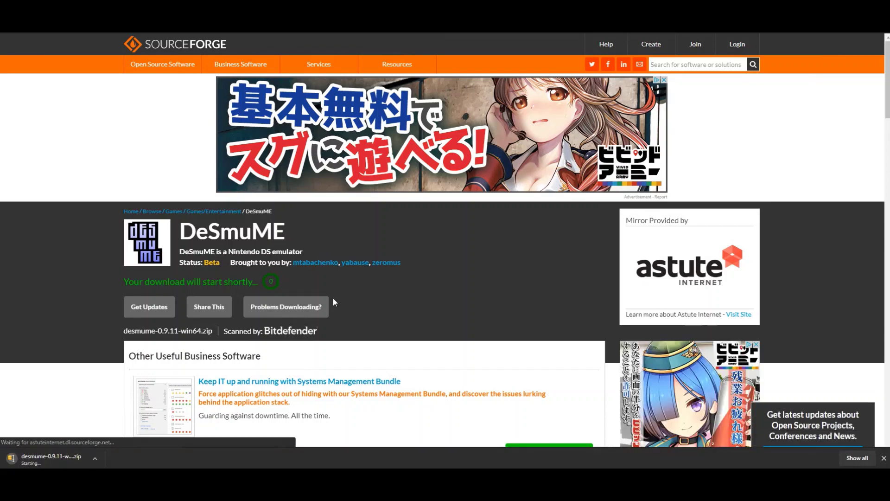
# - Show the finished desmume-0.9.11-win64.zip download in its Downloads folder
pyautogui.scroll(-1, 333, 298)
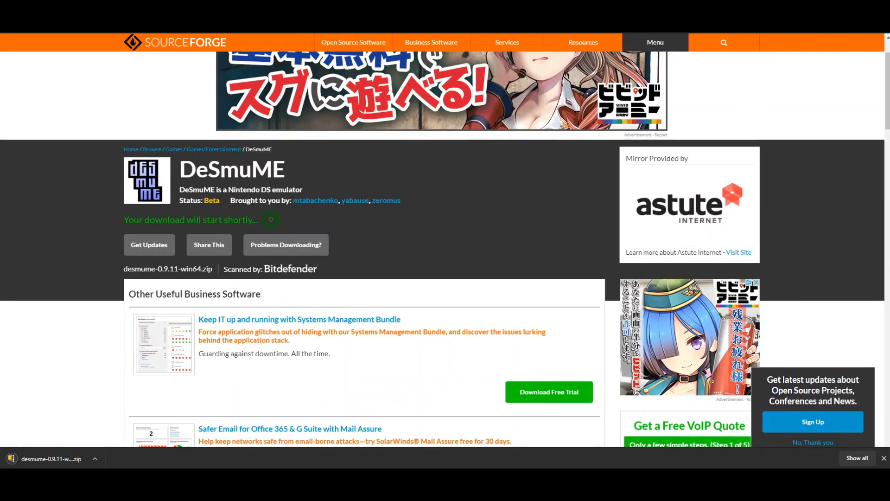
pyautogui.rightClick(34, 460)
pyautogui.click(58, 435)
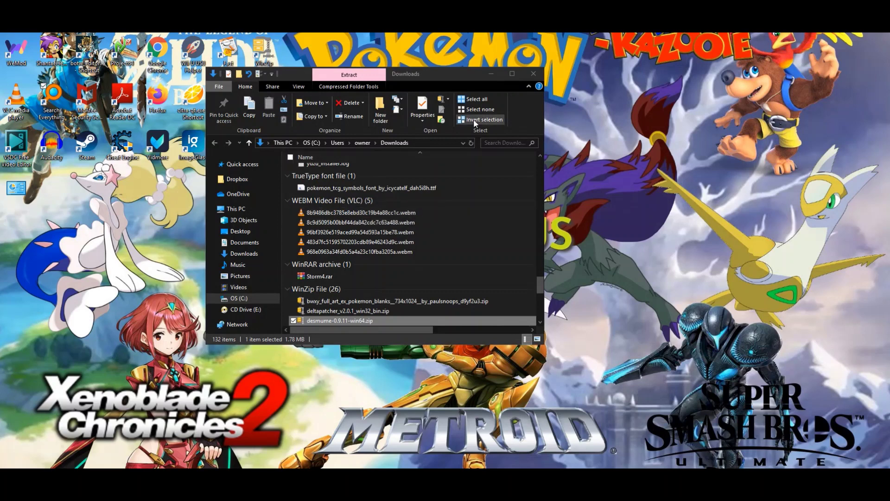
# - Move desmume-0.9.11-win64.zip from the Downloads folder onto the desktop
pyautogui.moveTo(444, 79); pyautogui.dragTo(480, 94)
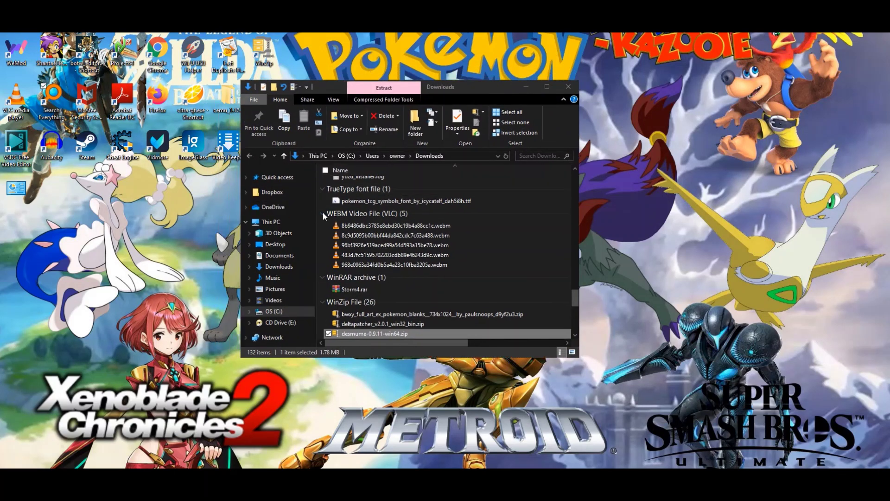
pyautogui.click(323, 213)
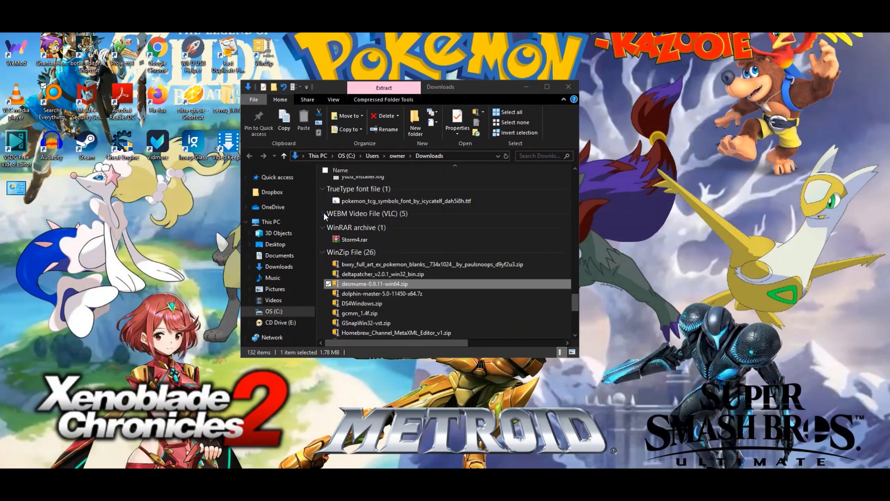
pyautogui.rightClick(394, 283)
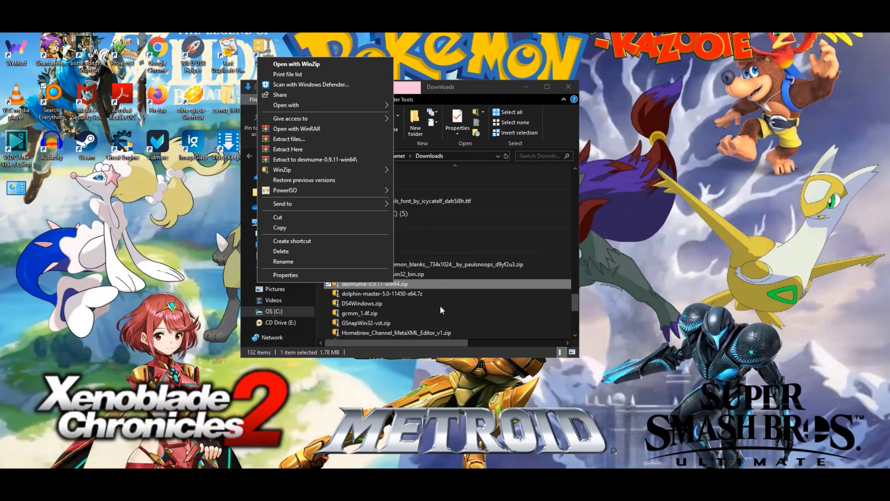
pyautogui.click(423, 285)
pyautogui.moveTo(408, 284); pyautogui.dragTo(688, 150)
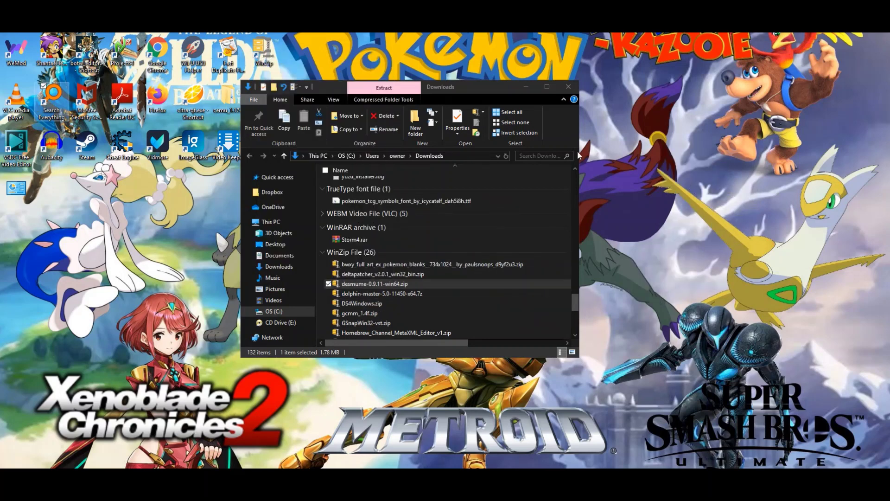
# - Extract the desktop zip's contents with Extract Here
pyautogui.click(530, 87)
pyautogui.rightClick(688, 146)
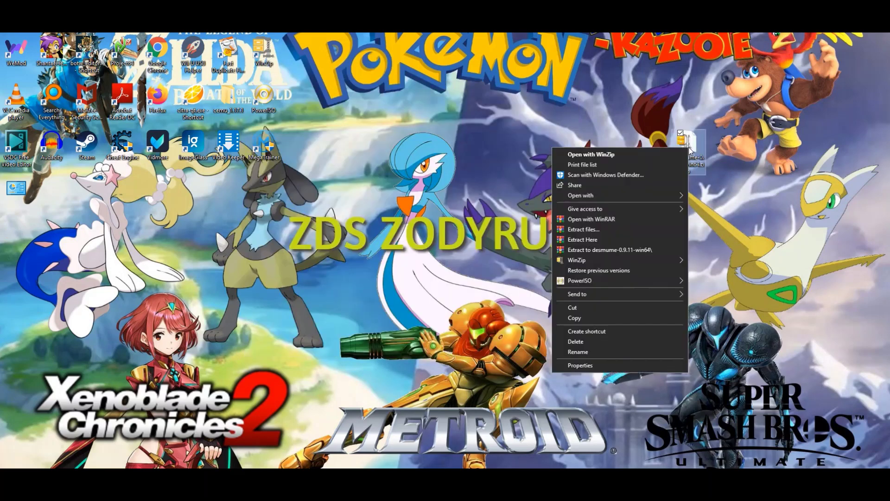
pyautogui.click(632, 238)
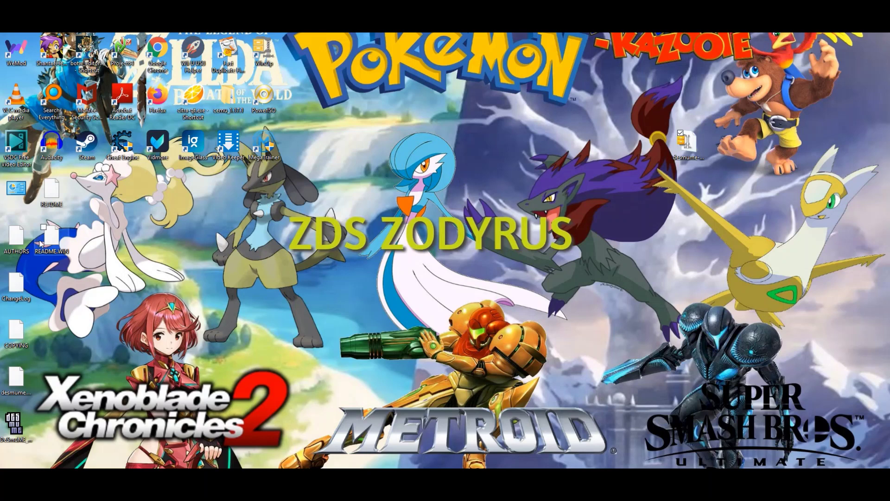
# - Line up README, README.WIN, AUTHORS, ChangeLog, COPYING and desmume.ddb in one mid-desktop row
pyautogui.moveTo(69, 195); pyautogui.dragTo(318, 288)
pyautogui.moveTo(51, 238); pyautogui.dragTo(264, 283)
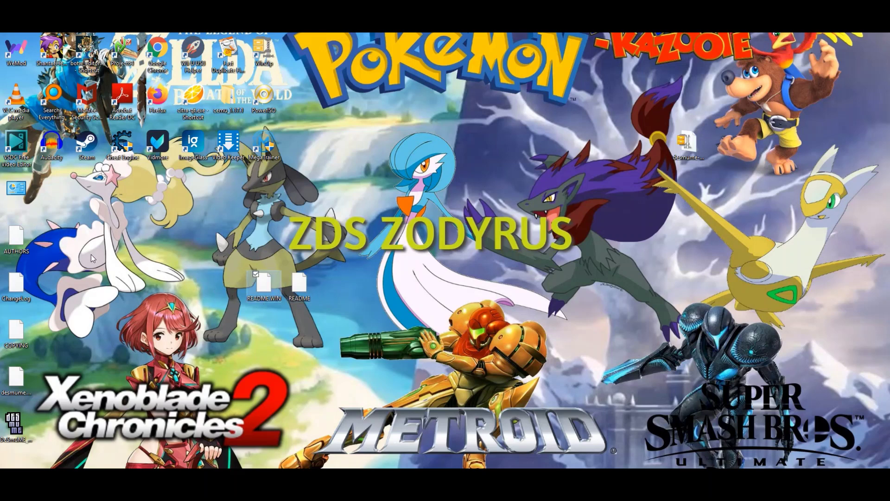
pyautogui.moveTo(7, 242); pyautogui.dragTo(221, 285)
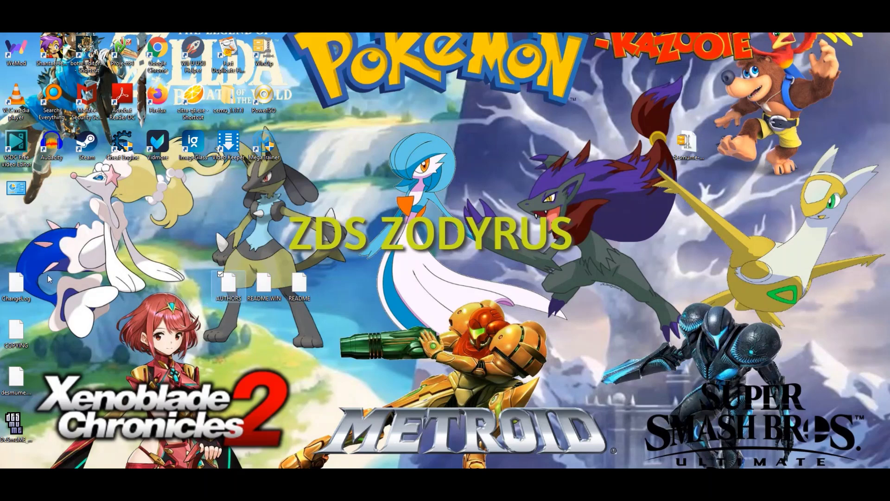
pyautogui.moveTo(17, 284); pyautogui.dragTo(194, 285)
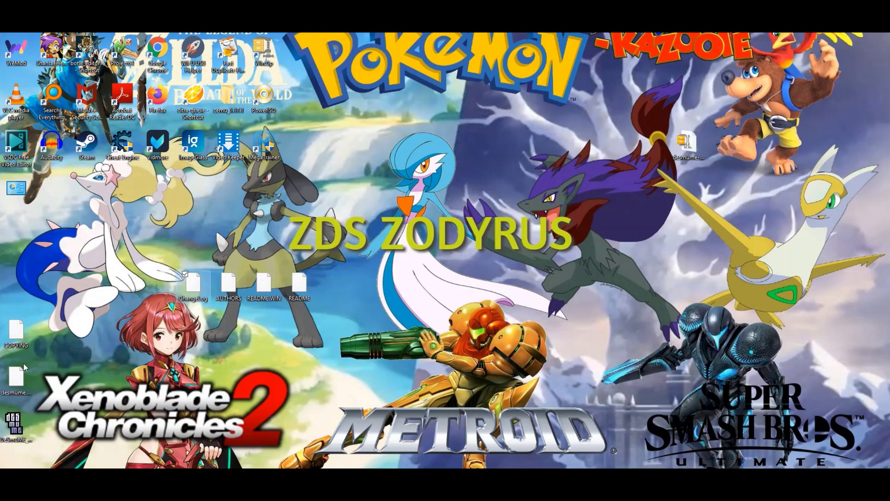
pyautogui.moveTo(22, 343); pyautogui.dragTo(160, 283)
pyautogui.moveTo(16, 376); pyautogui.dragTo(126, 283)
# - Place the DeSmuME executable just above the row and launch it
pyautogui.moveTo(15, 423); pyautogui.dragTo(327, 202)
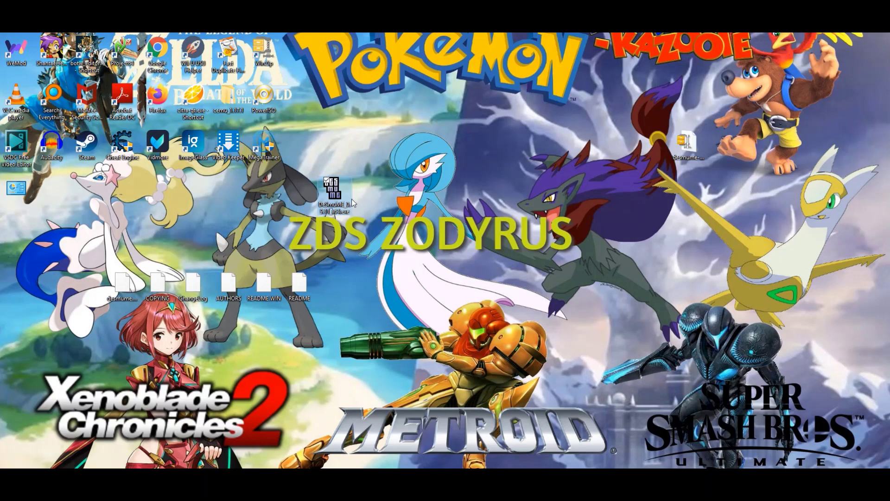
pyautogui.doubleClick(326, 202)
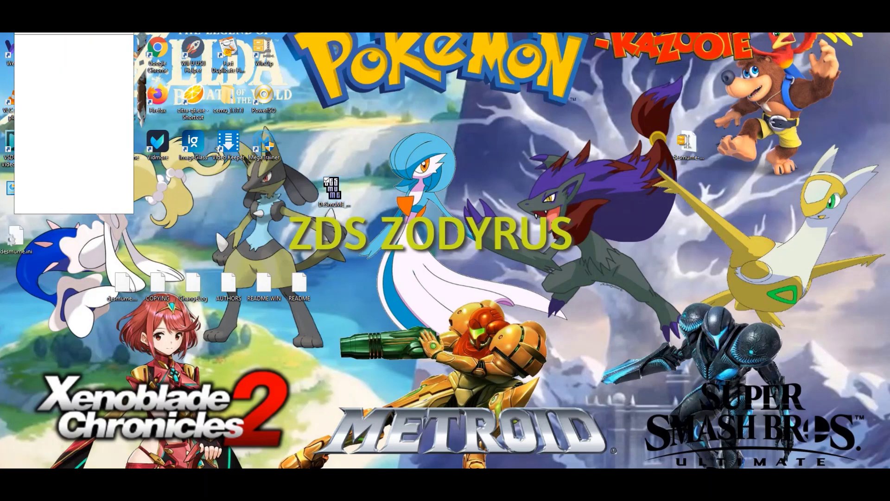
# - Centre the DeSmuME window on screen and widen it
pyautogui.moveTo(59, 40)
pyautogui.mouseDown()
pyautogui.moveTo(314, 163)
pyautogui.moveTo(423, 137)
pyautogui.mouseUp()
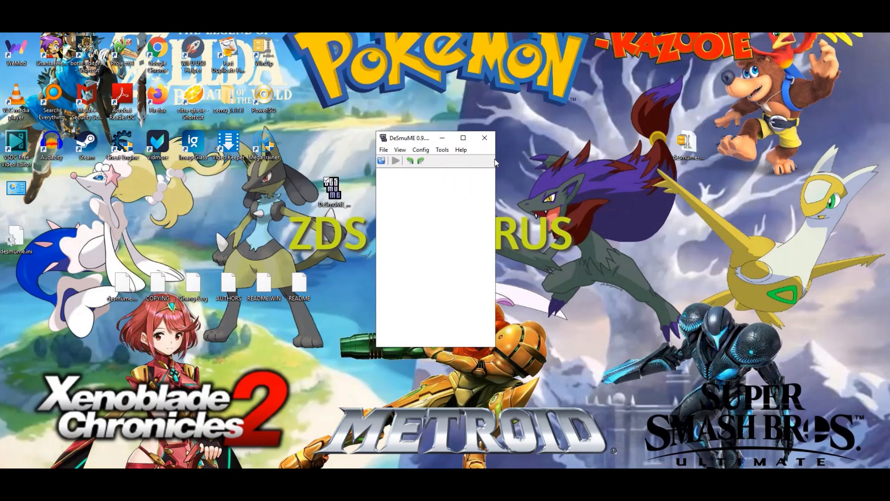
pyautogui.moveTo(497, 158); pyautogui.dragTo(547, 160)
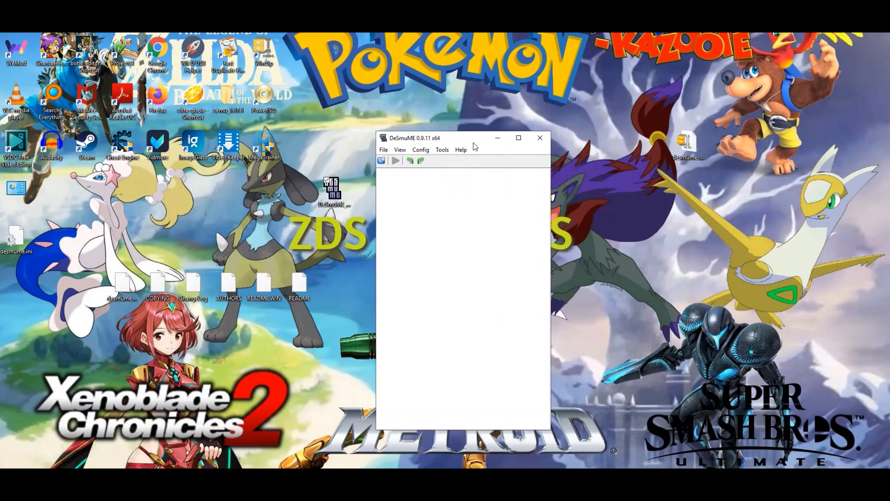
pyautogui.moveTo(473, 141); pyautogui.dragTo(471, 131)
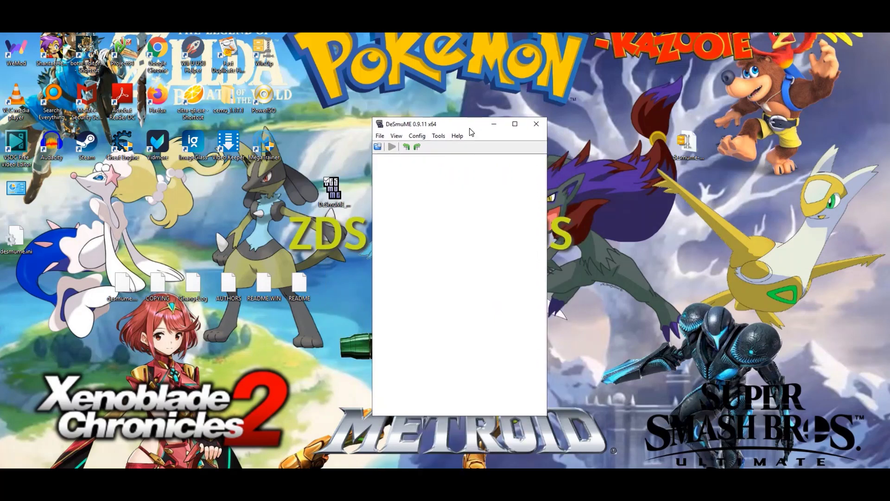
# - Browse the emulator's File, View and Config menus
pyautogui.click(381, 135)
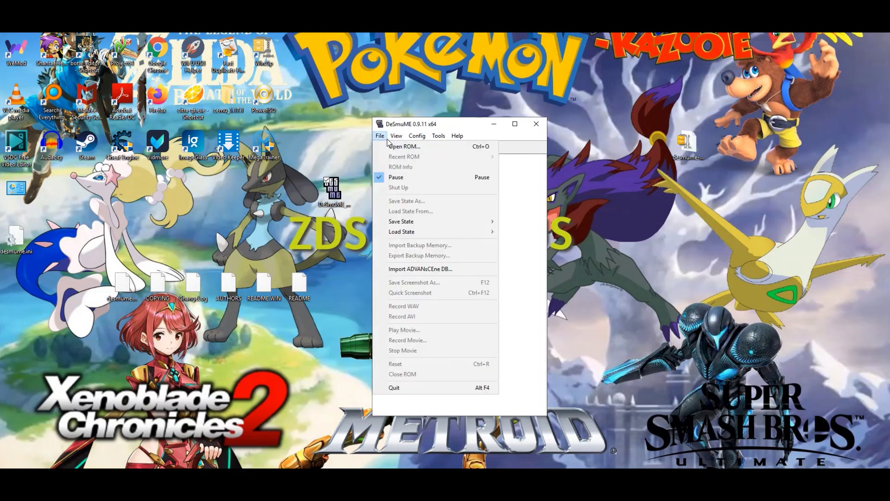
pyautogui.moveTo(394, 140)
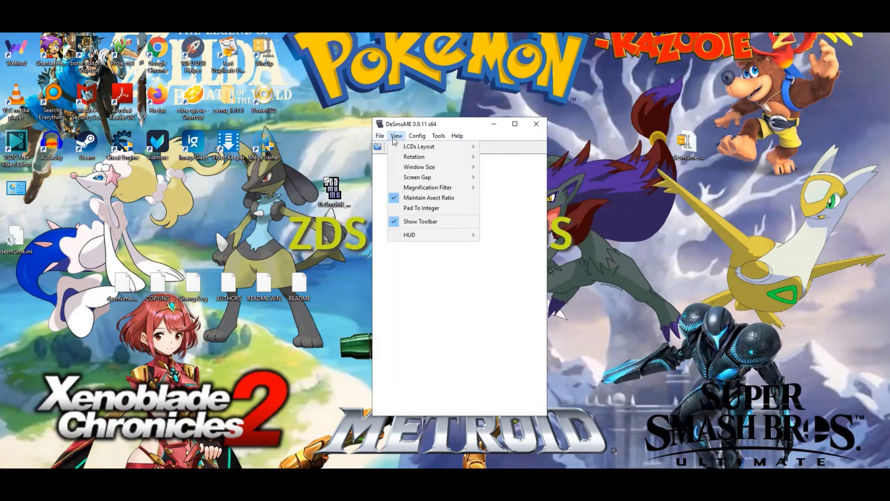
pyautogui.click(393, 139)
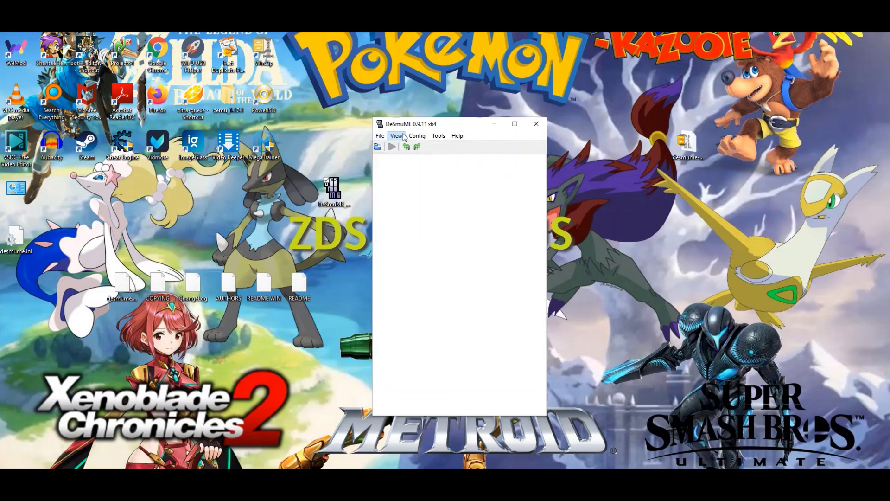
pyautogui.click(417, 139)
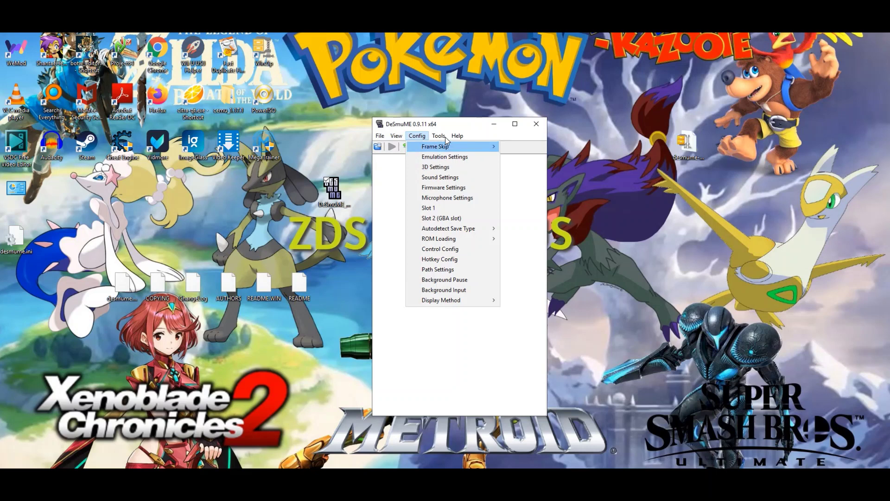
pyautogui.moveTo(380, 136)
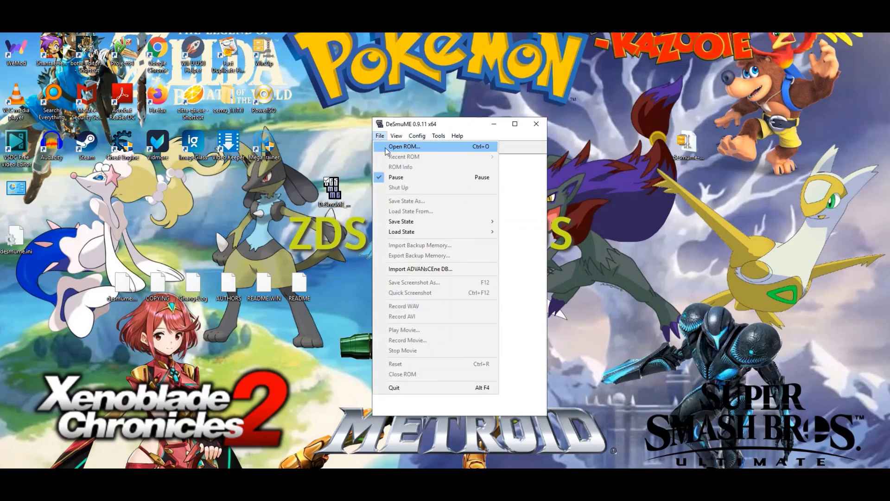
# - In the Open ROM dialog, navigate to Downloads\Nintendo DS Games
pyautogui.click(386, 147)
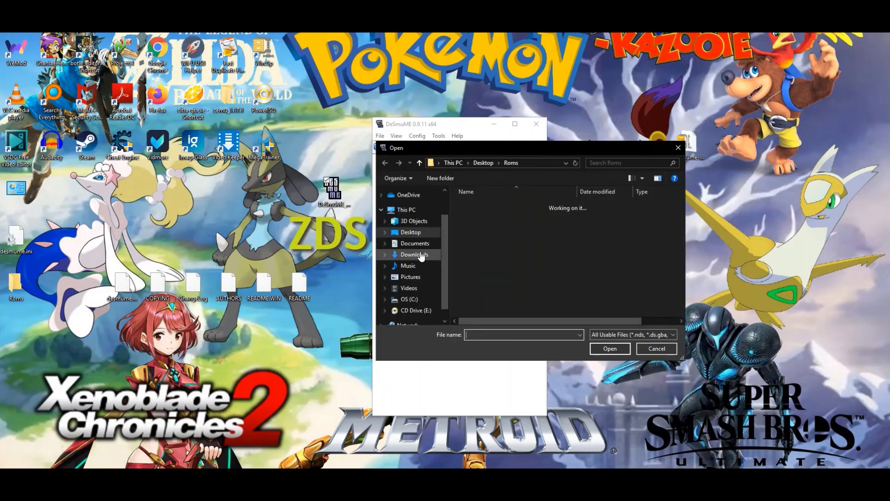
pyautogui.click(420, 255)
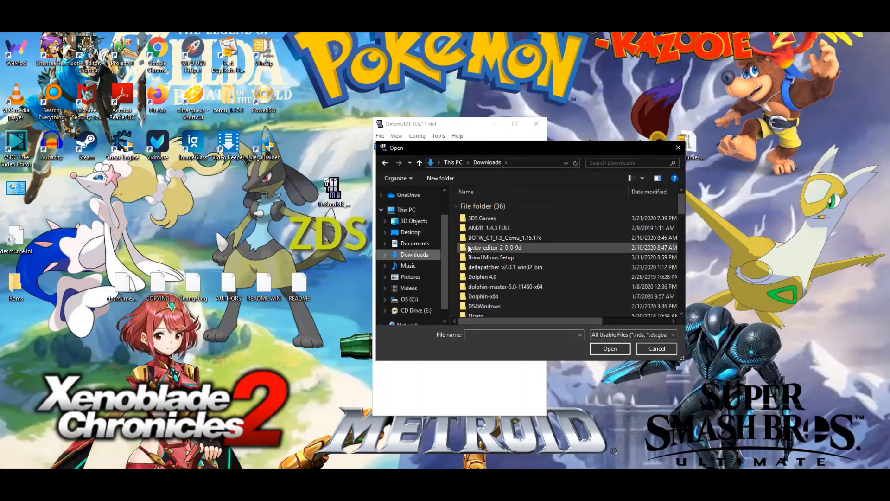
pyautogui.scroll(-1, 469, 249)
pyautogui.scroll(-2, 511, 268)
pyautogui.scroll(-2, 511, 268)
pyautogui.doubleClick(504, 291)
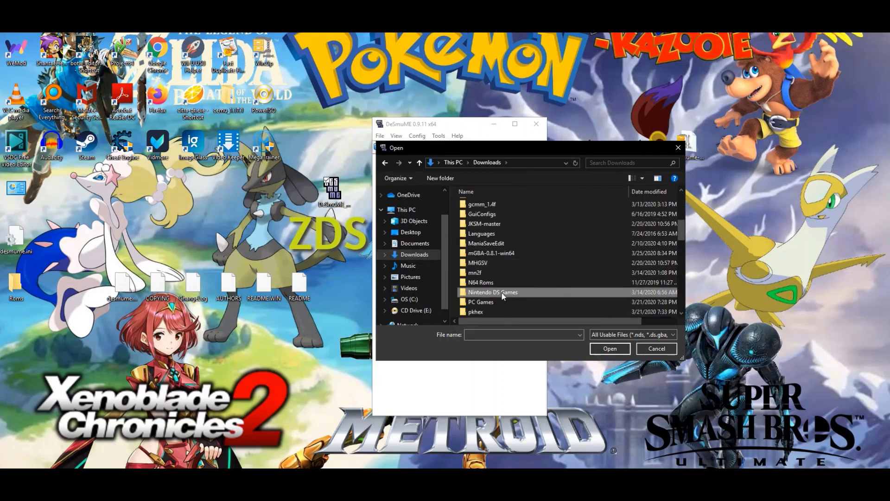
# - Load the 6150 Pokémon White Version 2 zip from that folder
pyautogui.moveTo(526, 149); pyautogui.dragTo(455, 151)
pyautogui.scroll(-6, 461, 240)
pyautogui.scroll(3, 461, 240)
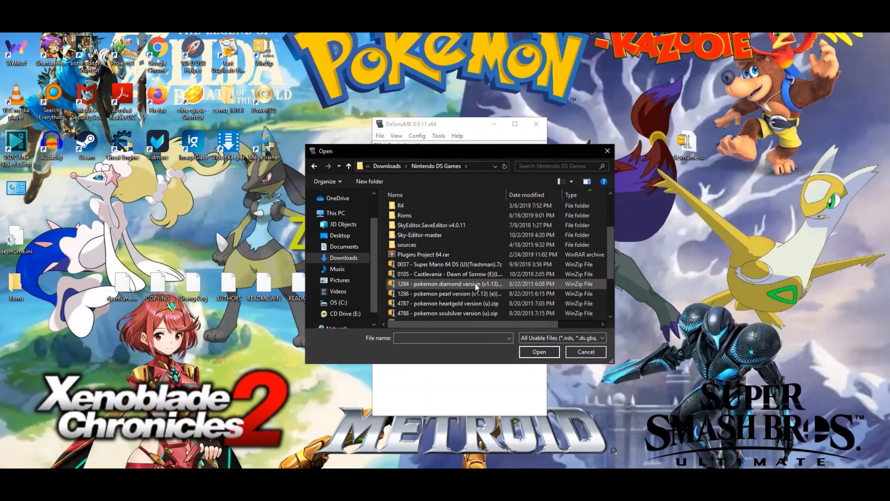
pyautogui.scroll(-1, 482, 260)
pyautogui.scroll(-2, 486, 268)
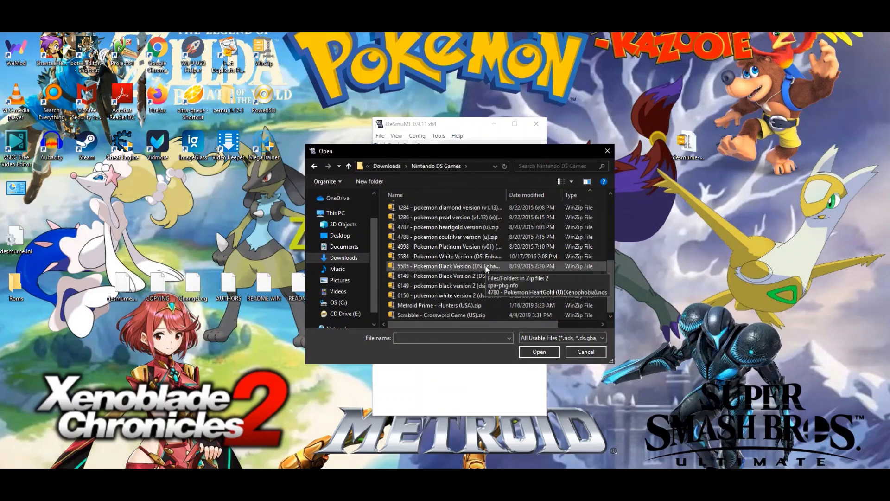
pyautogui.doubleClick(474, 294)
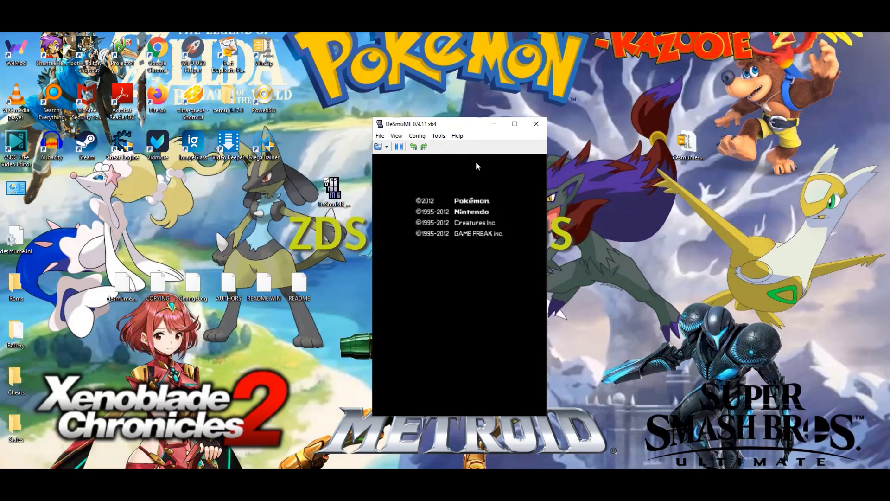
# - Set the Sound Settings volume to 4 and apply it
pyautogui.moveTo(460, 125); pyautogui.dragTo(460, 116)
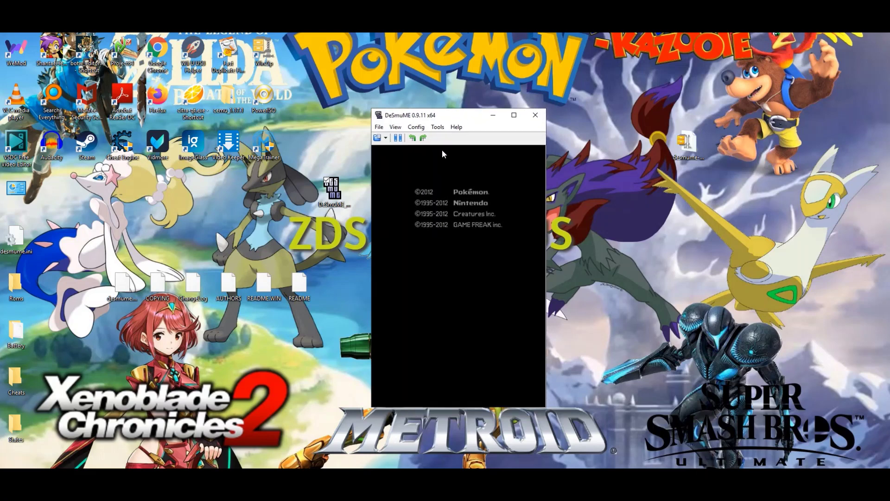
pyautogui.click(412, 130)
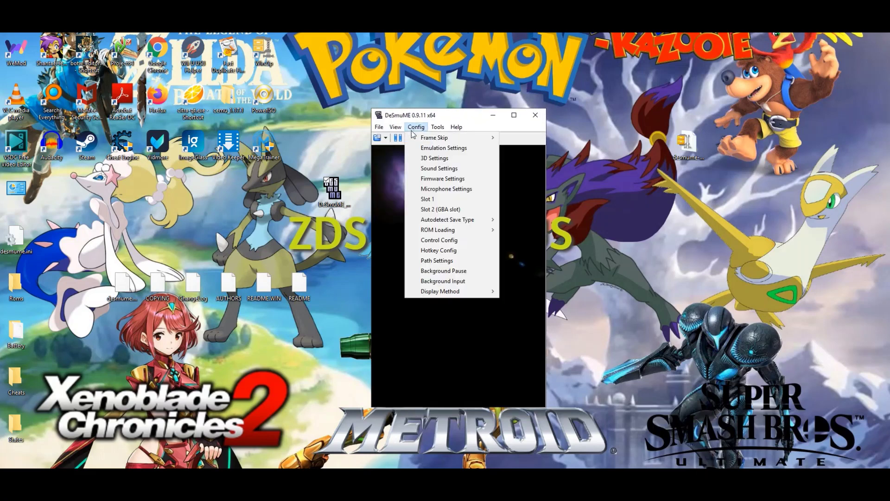
pyautogui.click(431, 168)
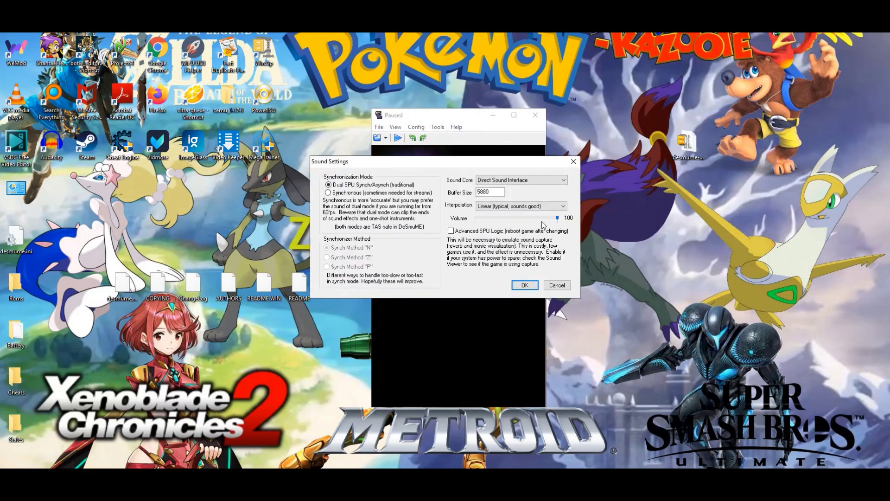
pyautogui.moveTo(527, 219); pyautogui.dragTo(485, 218)
pyautogui.click(501, 219)
pyautogui.click(526, 285)
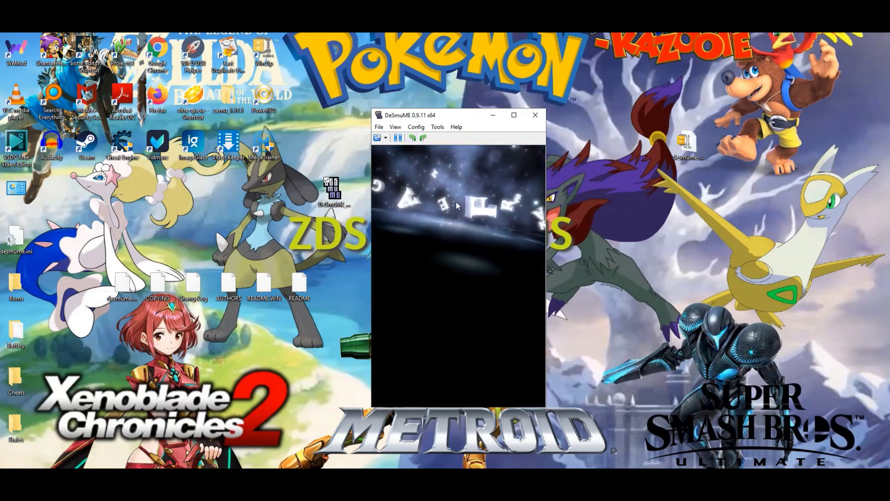
# - Open the Control Config button mapping dialog
pyautogui.click(417, 128)
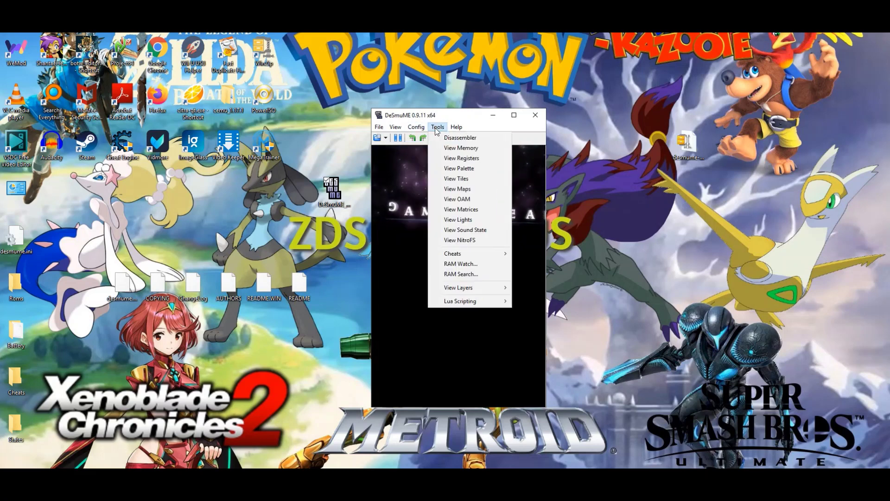
pyautogui.moveTo(399, 131)
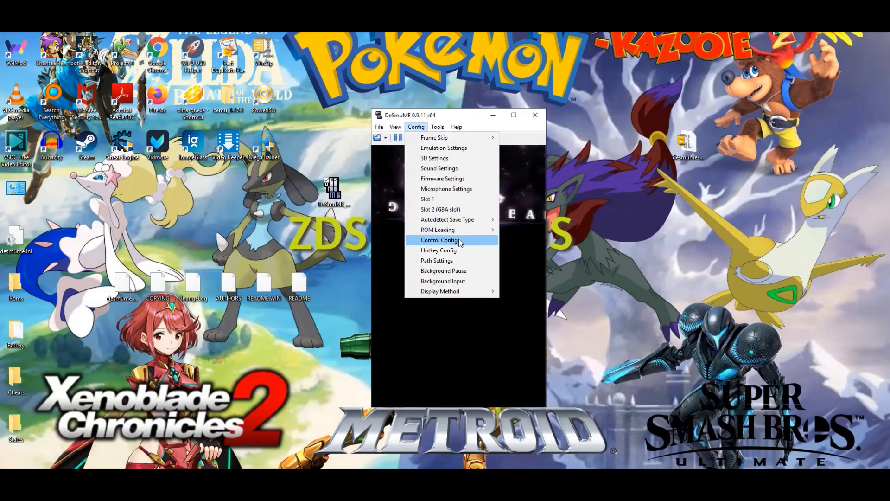
pyautogui.click(461, 242)
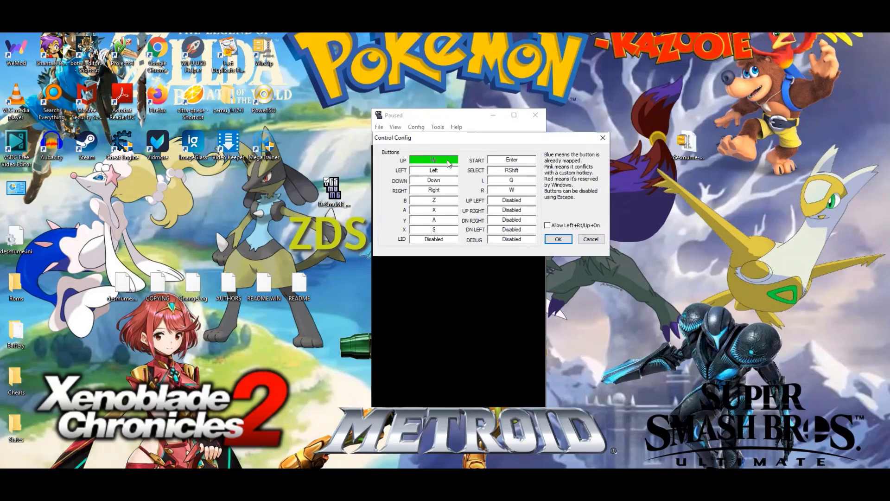
# - Map DS Up, Left, Down and Right to the gamepad directions and save the controls
pyautogui.press('Up')
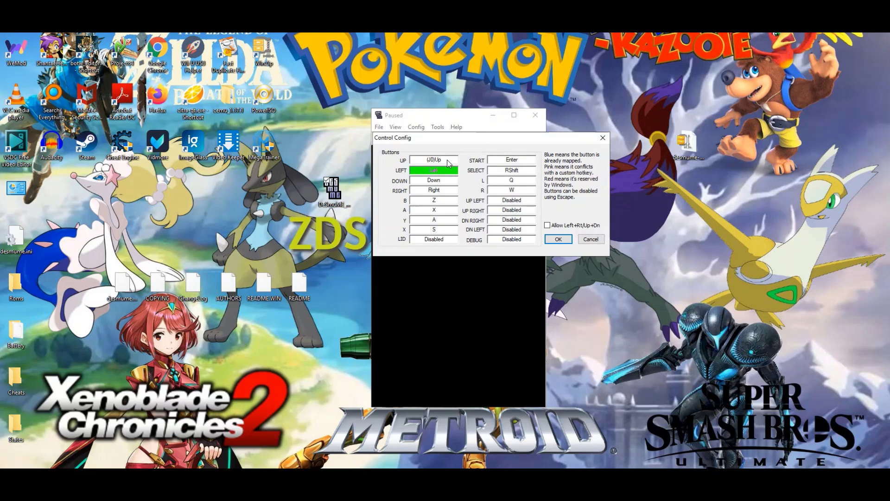
pyautogui.press('Left')
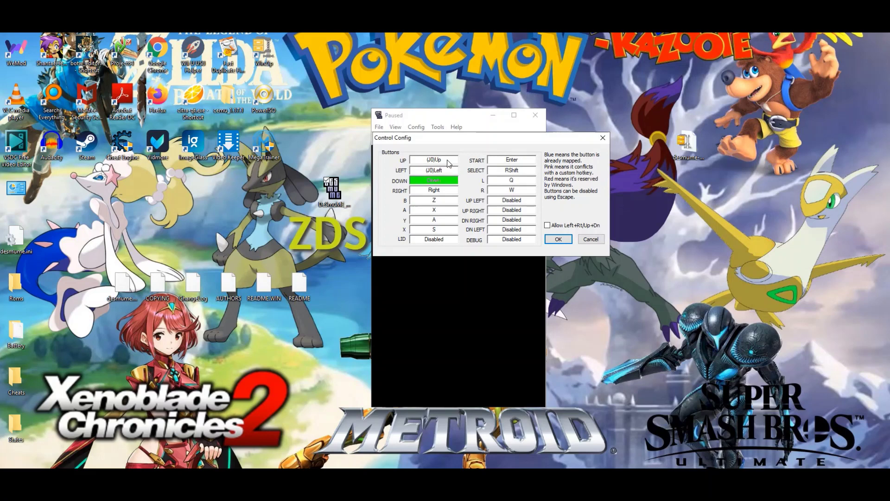
pyautogui.press('Down')
pyautogui.press('Right')
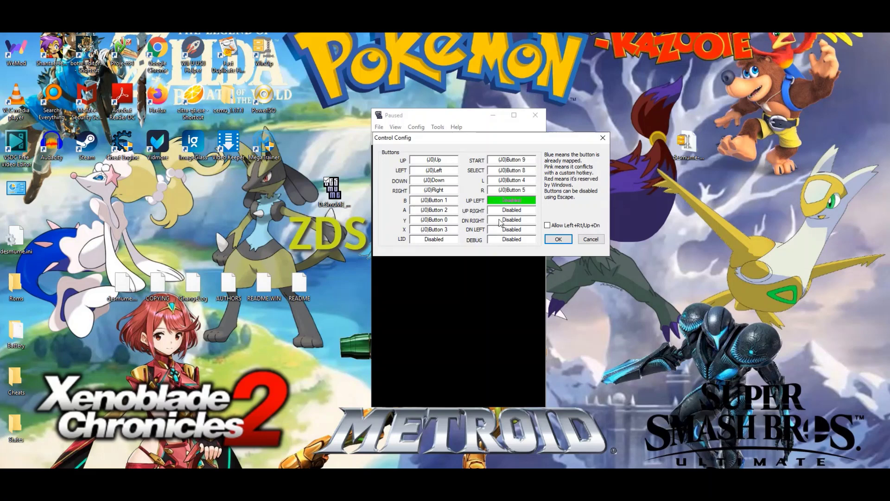
pyautogui.click(557, 241)
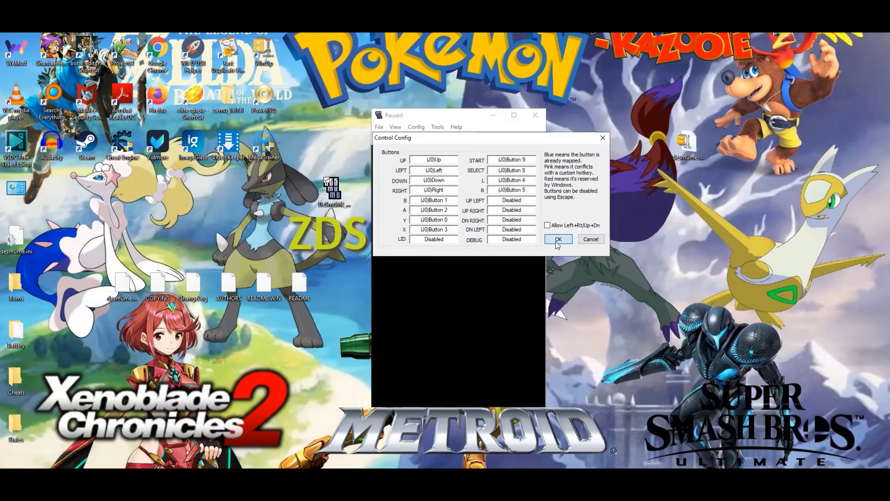
# - Enable the dynamic recompiler at block size 100 in Emulation Settings and reset the ROM
pyautogui.click(401, 128)
pyautogui.moveTo(439, 129)
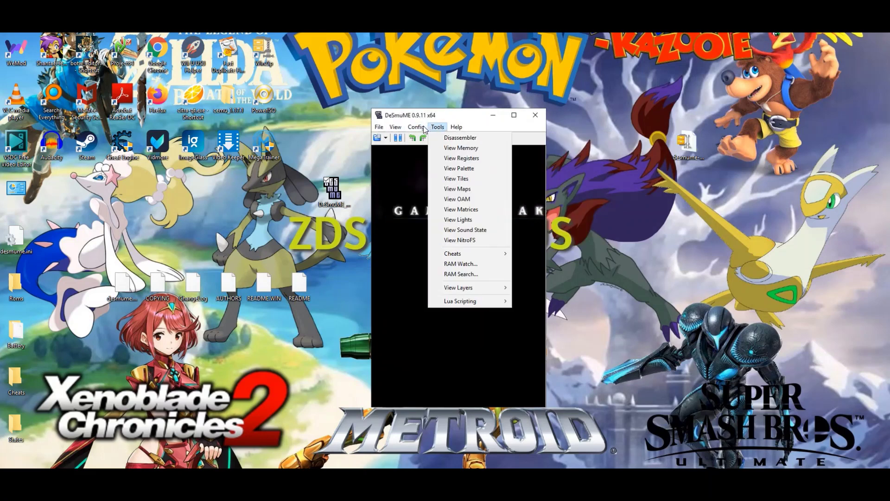
pyautogui.click(433, 146)
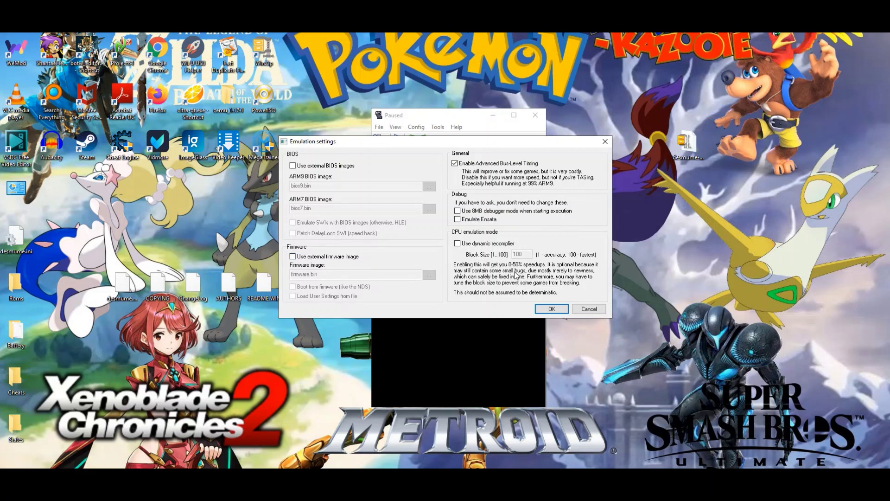
pyautogui.click(458, 244)
pyautogui.click(455, 244)
pyautogui.click(457, 244)
pyautogui.click(551, 309)
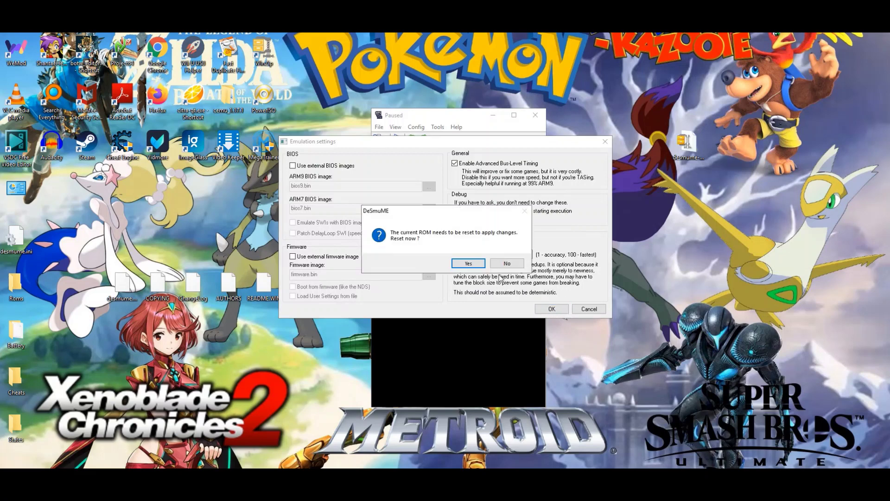
pyautogui.click(469, 263)
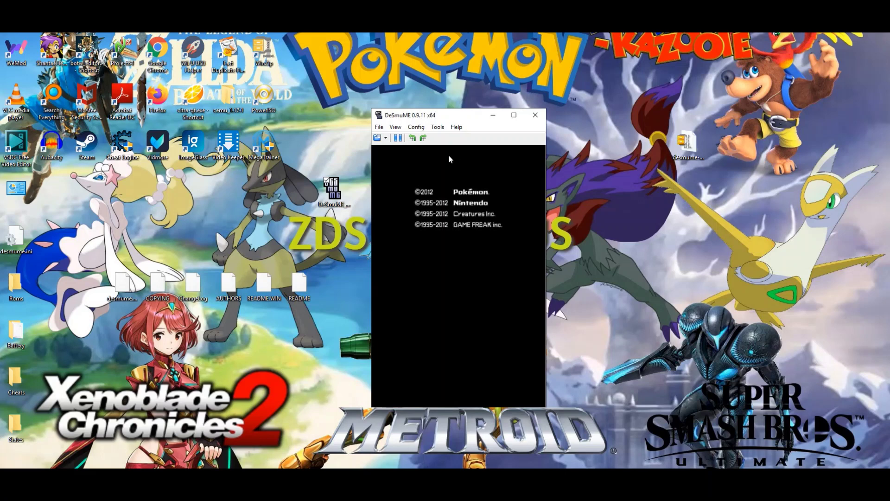
# - Recheck Emulation Settings and close them without changes
pyautogui.click(396, 129)
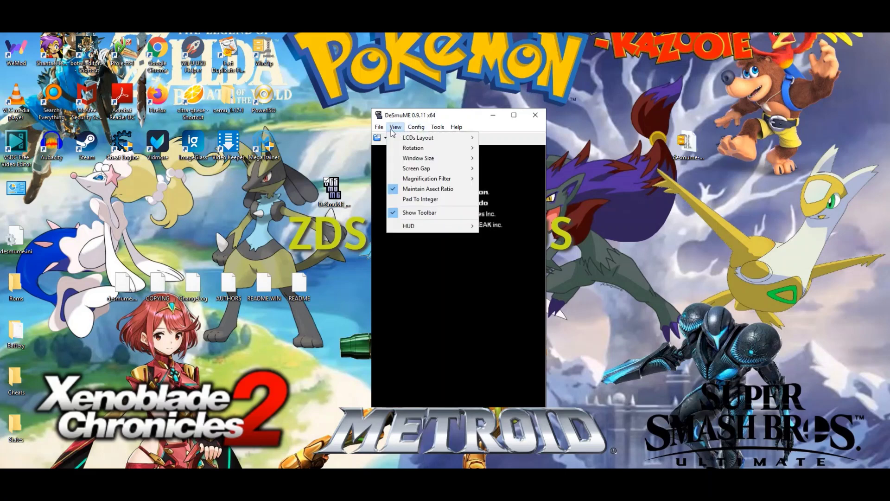
pyautogui.moveTo(420, 130)
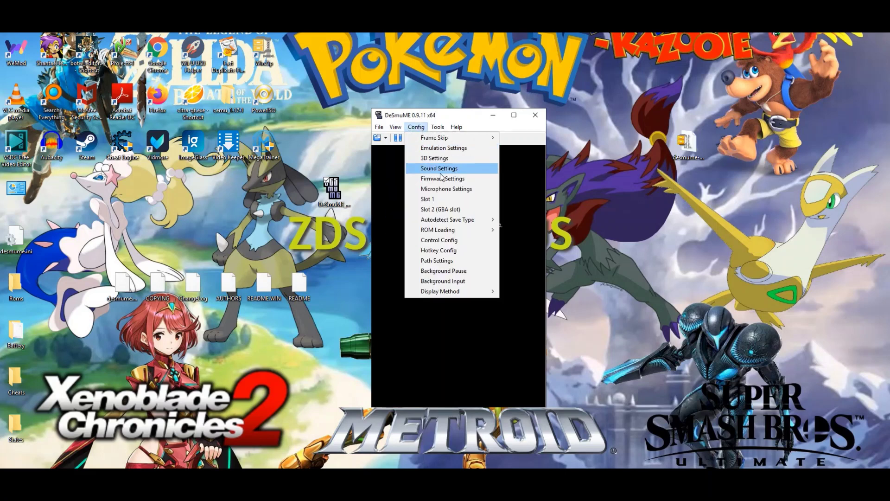
pyautogui.click(443, 148)
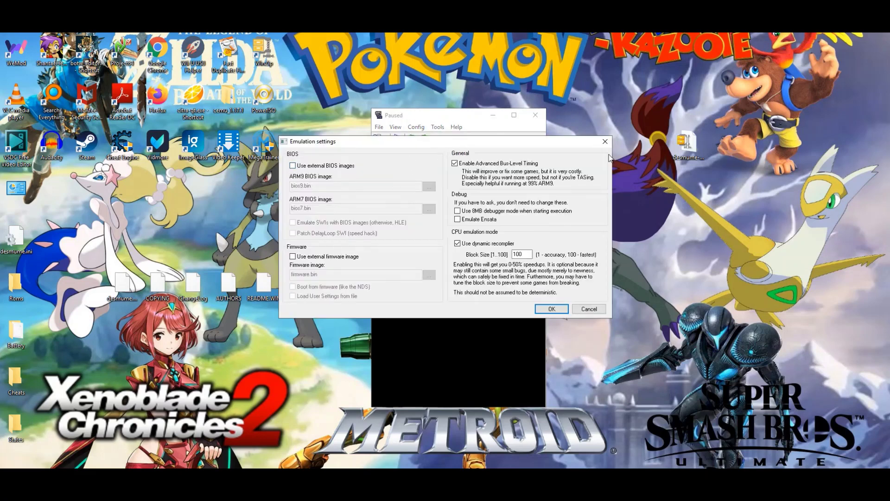
pyautogui.click(605, 141)
# - Bind Fast Forward to gamepad Button 6 and Fast Forward Toggle to Space, then save the hotkeys
pyautogui.click(416, 126)
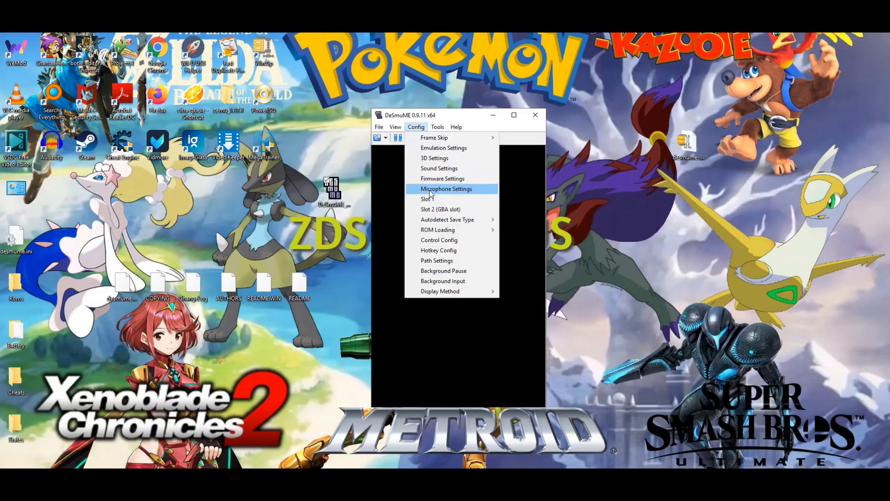
pyautogui.click(448, 253)
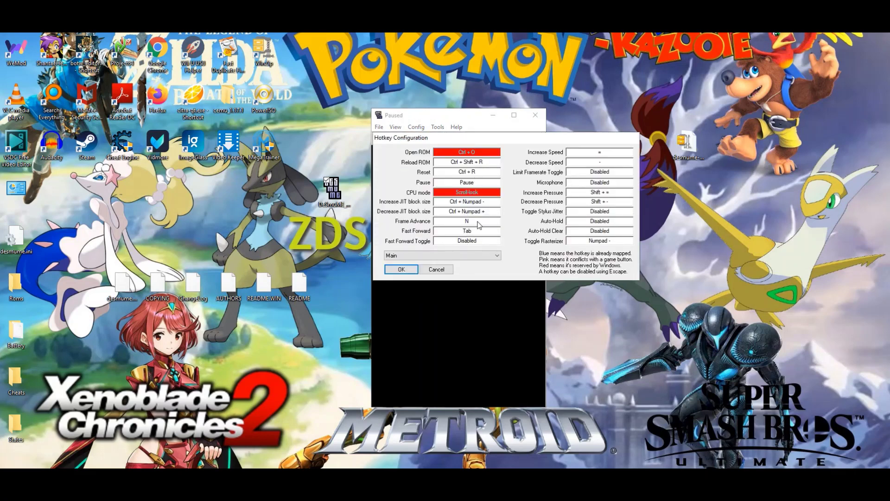
pyautogui.click(478, 231)
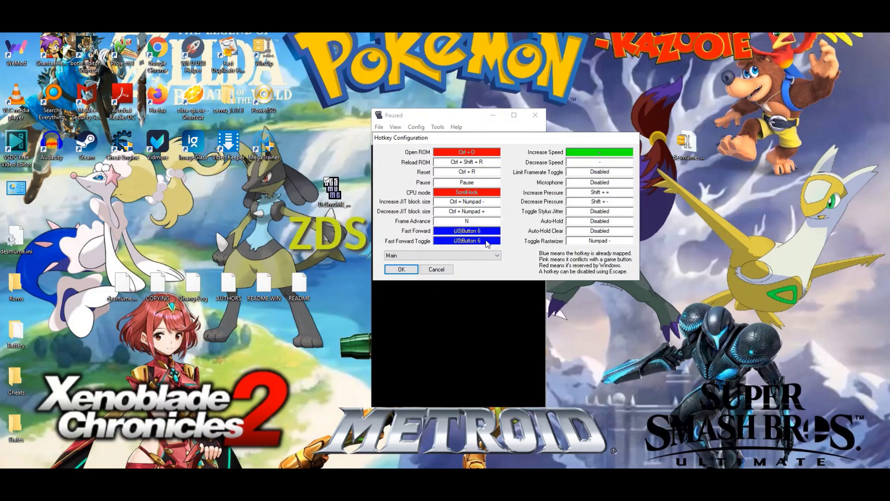
pyautogui.click(482, 237)
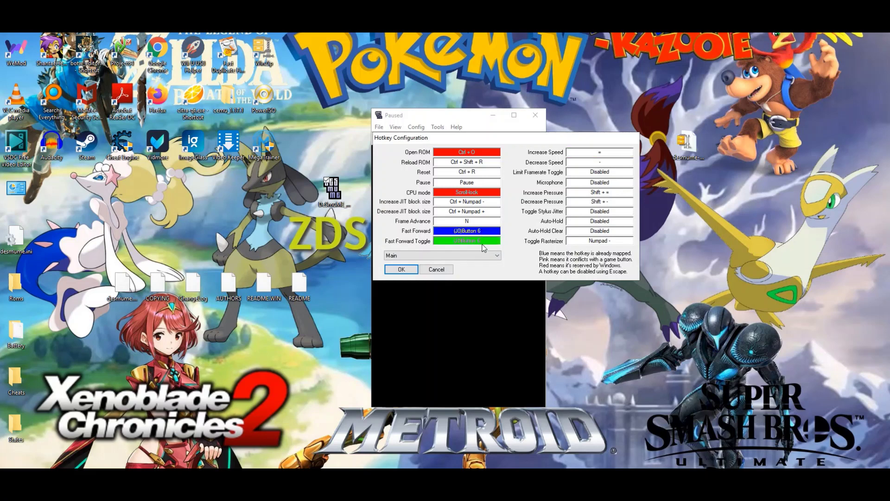
pyautogui.press('space')
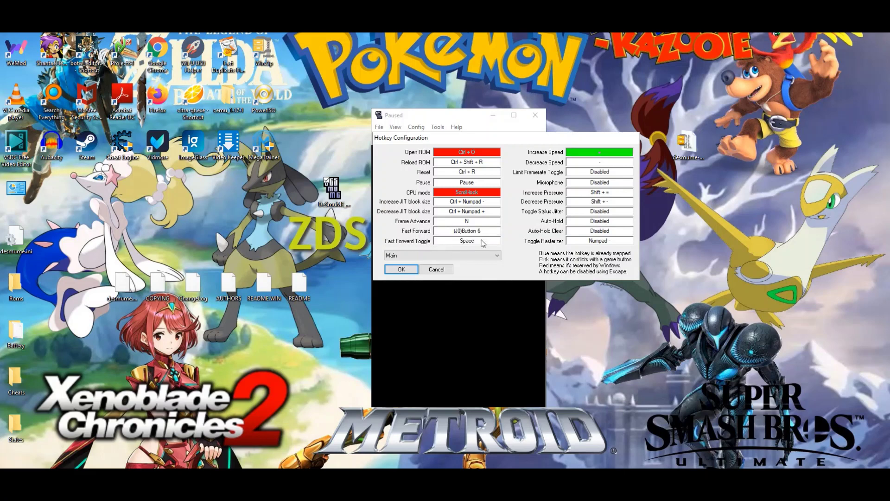
pyautogui.click(474, 234)
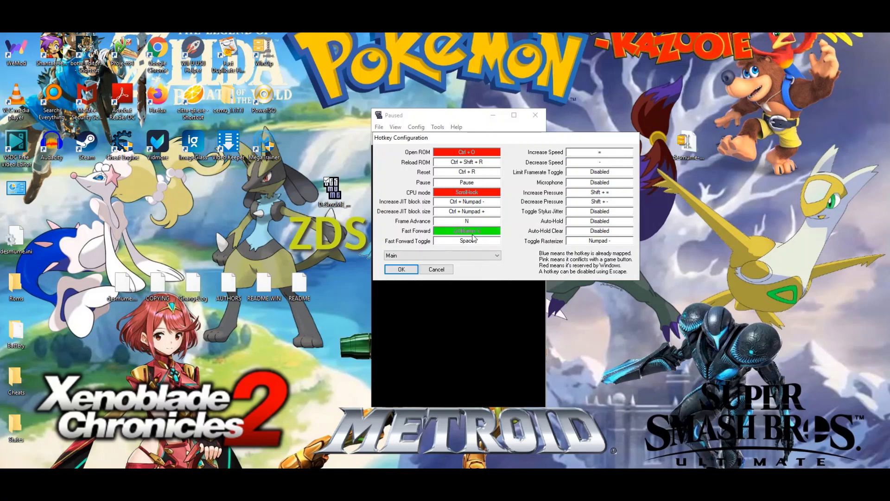
pyautogui.click(402, 270)
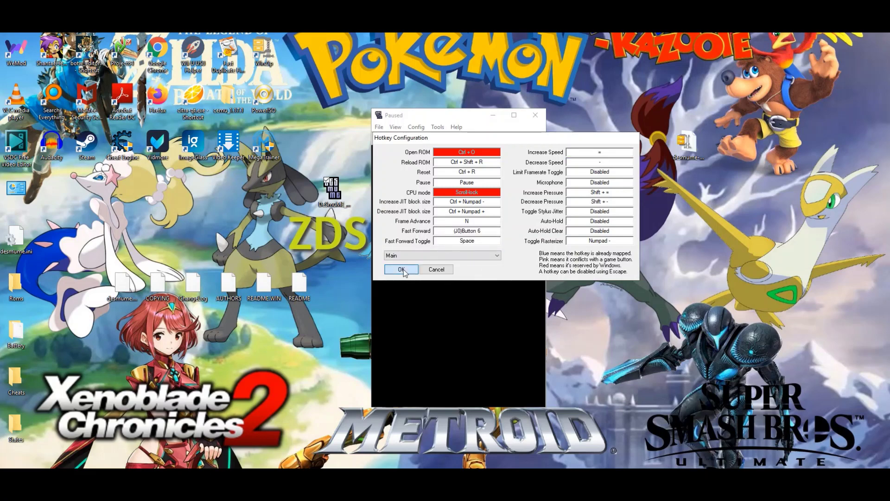
pyautogui.press('Return')
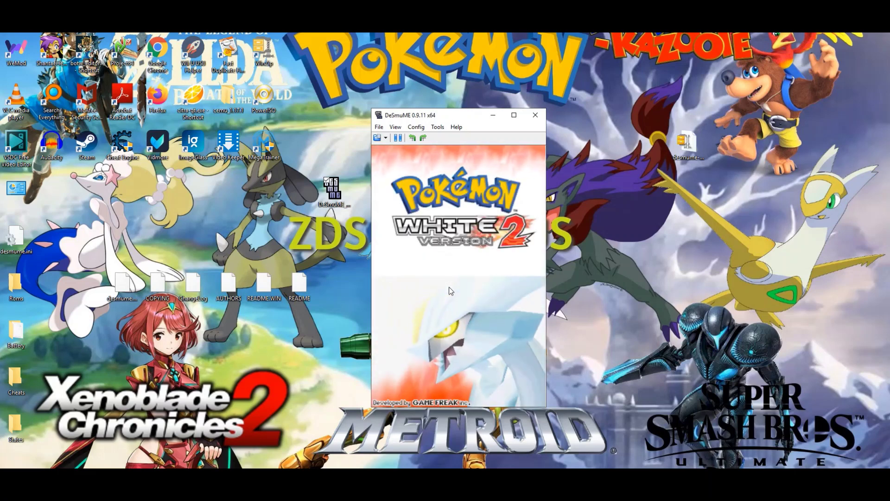
# - Press Enter past the title screen and cycle the main menu back to New Game
pyautogui.press('Return')
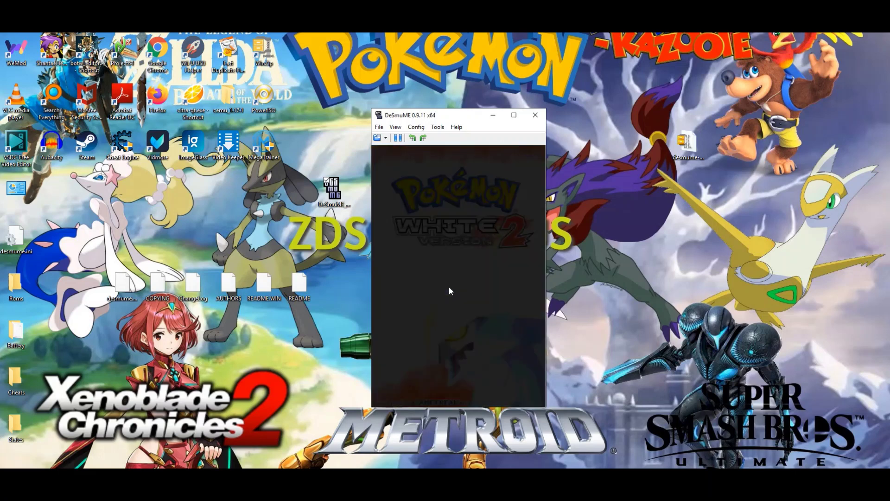
pyautogui.press('Down')
pyautogui.press('Down')
pyautogui.press('Up')
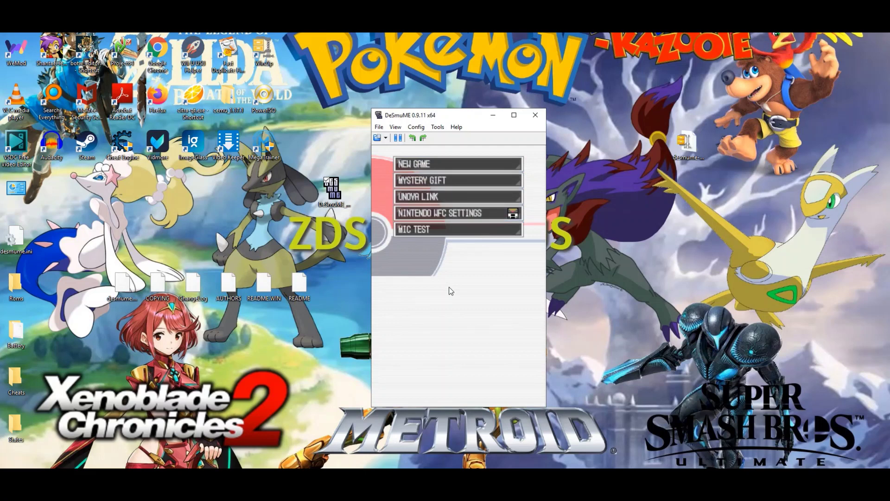
pyautogui.press('Up')
pyautogui.press('Up')
pyautogui.press('Down')
pyautogui.press('Up')
pyautogui.press('Down')
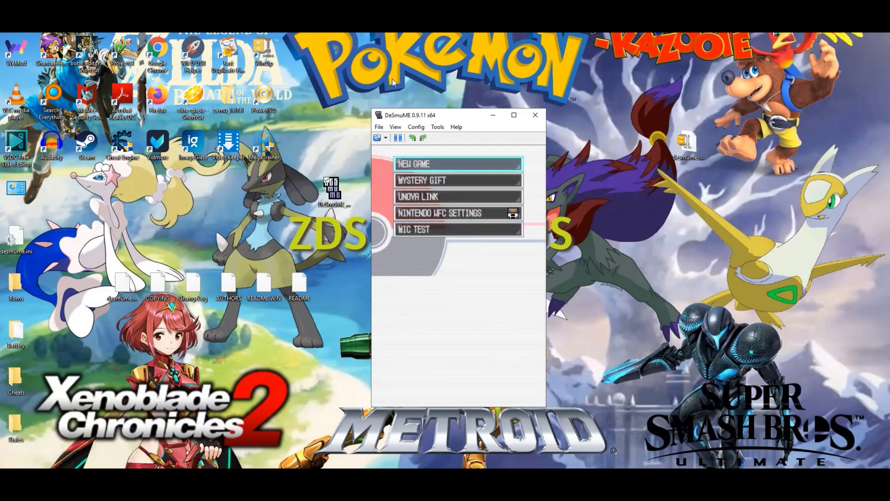
pyautogui.click(414, 127)
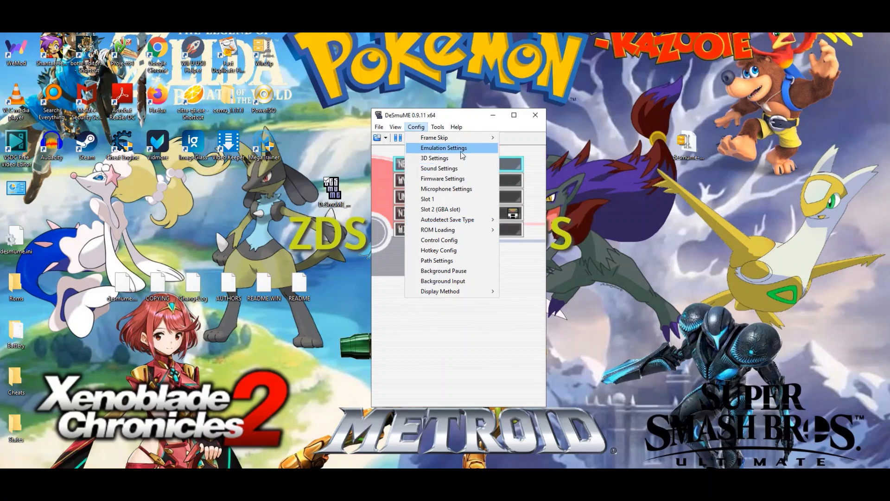
# - Look over the firmware settings without changes, then set frame skip to 2
pyautogui.click(452, 180)
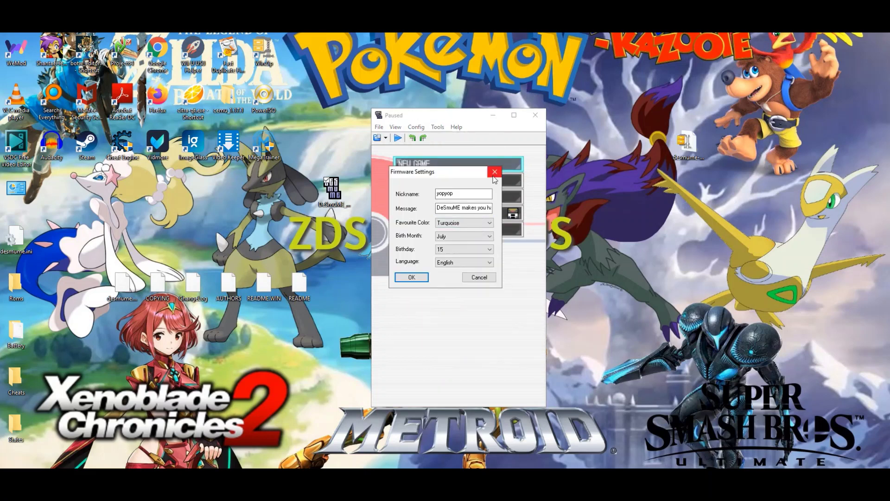
pyautogui.click(494, 173)
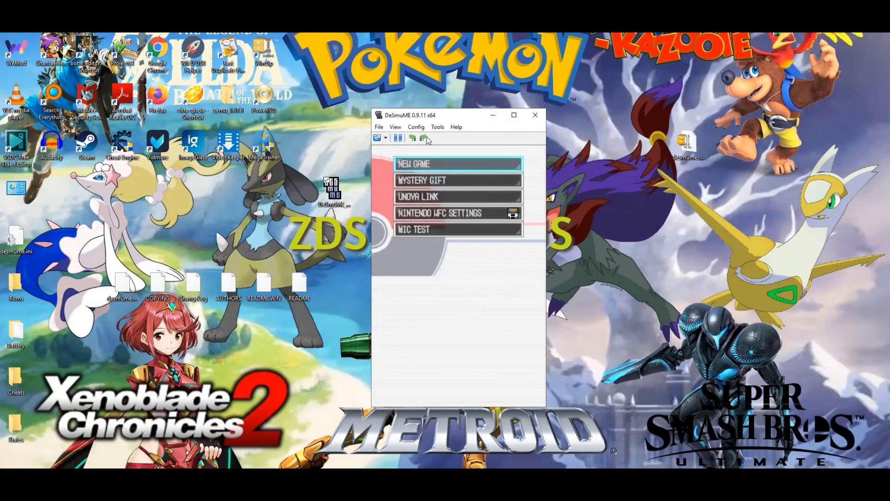
pyautogui.click(412, 131)
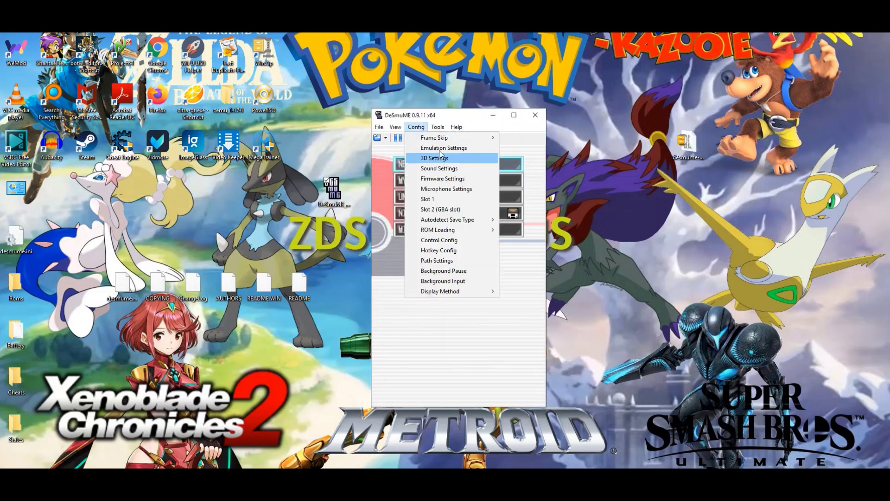
pyautogui.moveTo(441, 138)
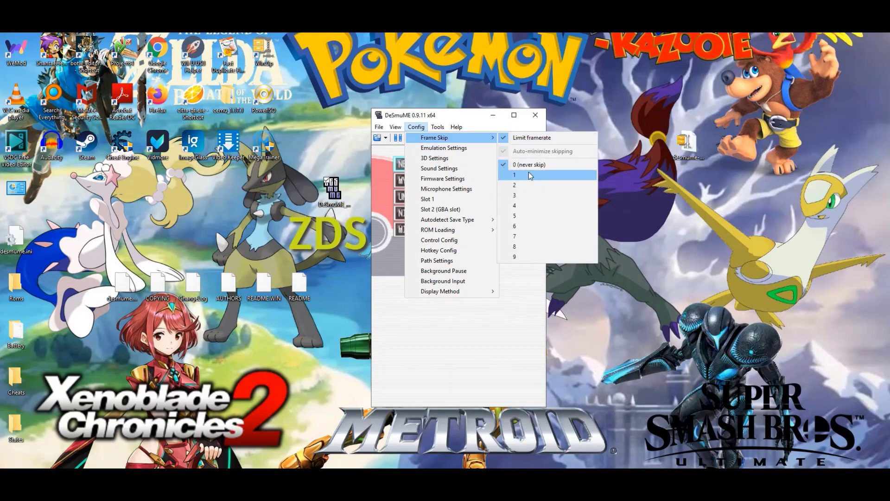
pyautogui.click(520, 185)
pyautogui.click(414, 127)
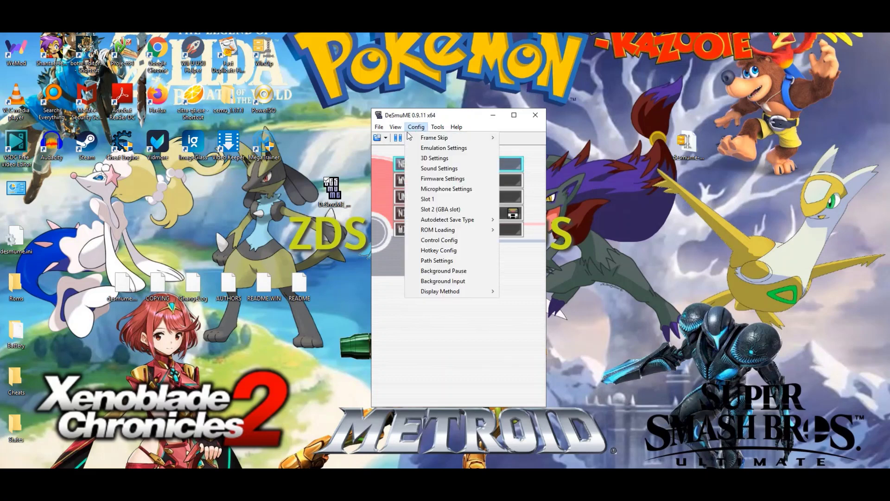
pyautogui.click(391, 163)
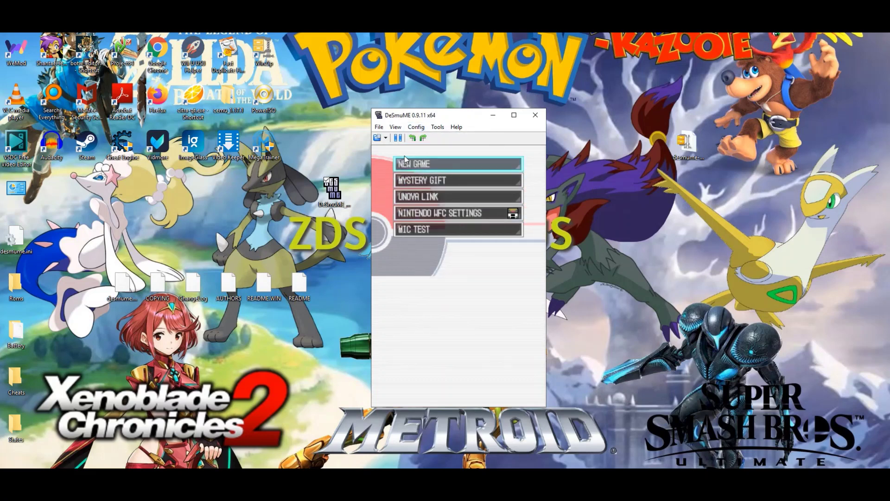
pyautogui.click(416, 128)
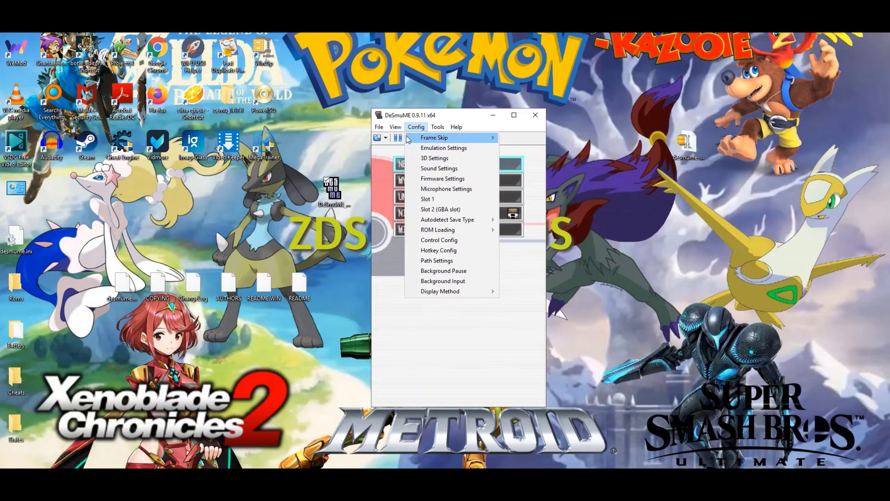
pyautogui.moveTo(396, 127)
pyautogui.moveTo(410, 141)
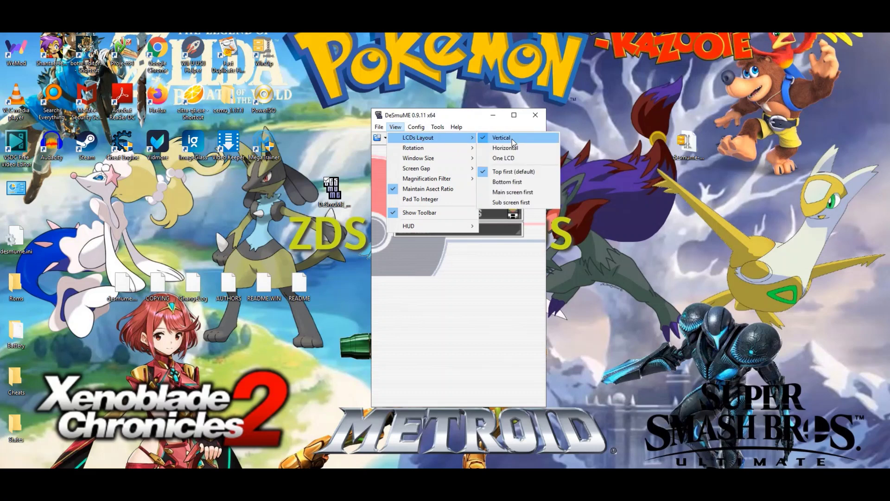
pyautogui.click(505, 148)
pyautogui.click(392, 129)
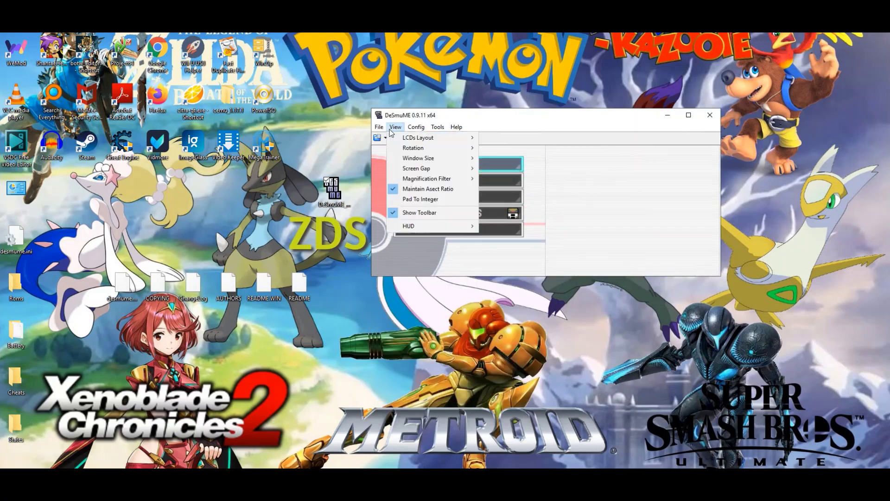
pyautogui.moveTo(410, 138)
pyautogui.click(493, 137)
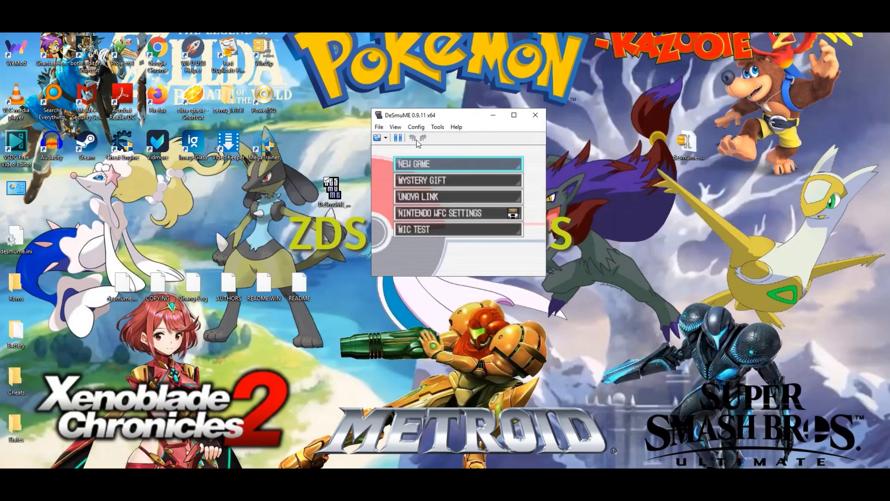
pyautogui.click(395, 127)
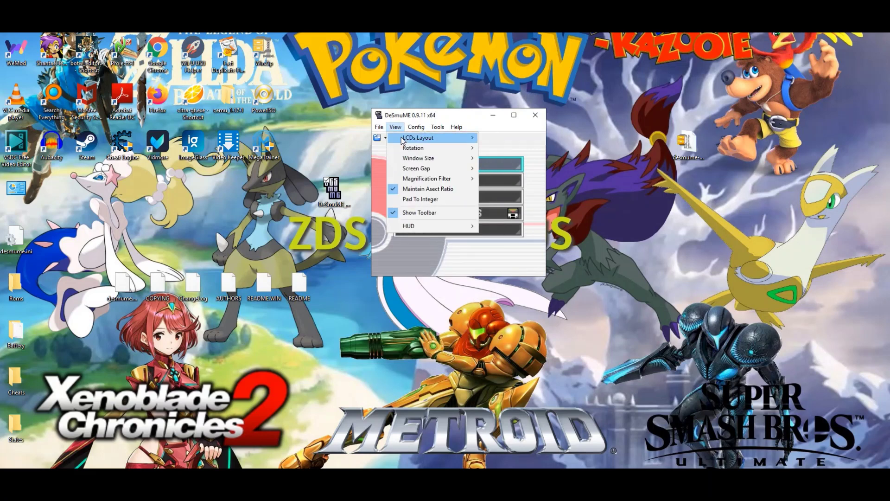
pyautogui.moveTo(402, 140)
pyautogui.click(508, 137)
pyautogui.click(395, 127)
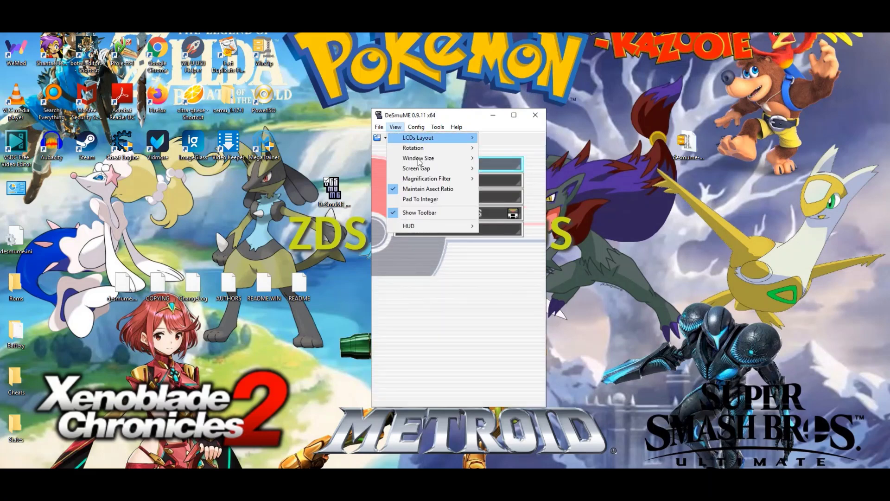
pyautogui.moveTo(437, 139)
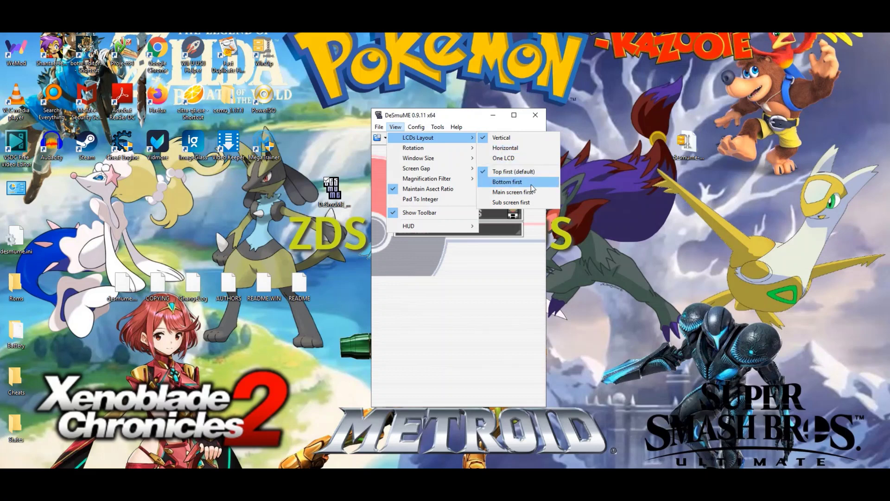
pyautogui.click(515, 148)
pyautogui.click(395, 127)
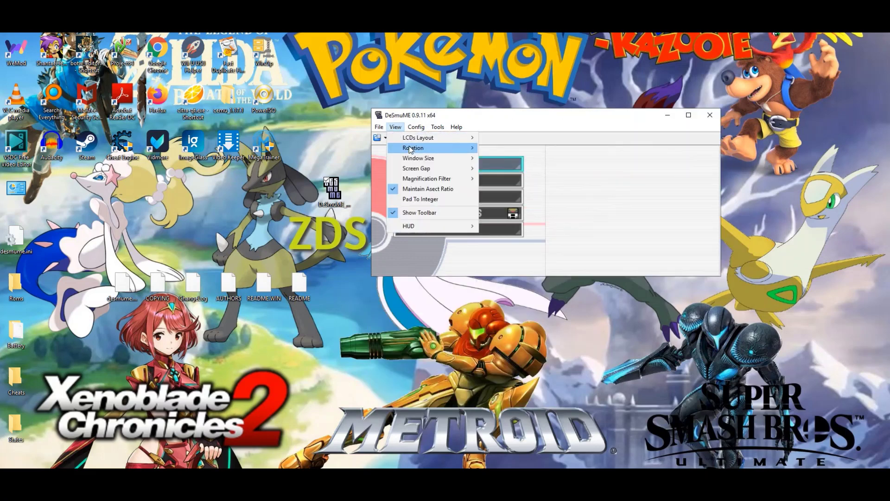
pyautogui.moveTo(445, 138)
pyautogui.click(501, 137)
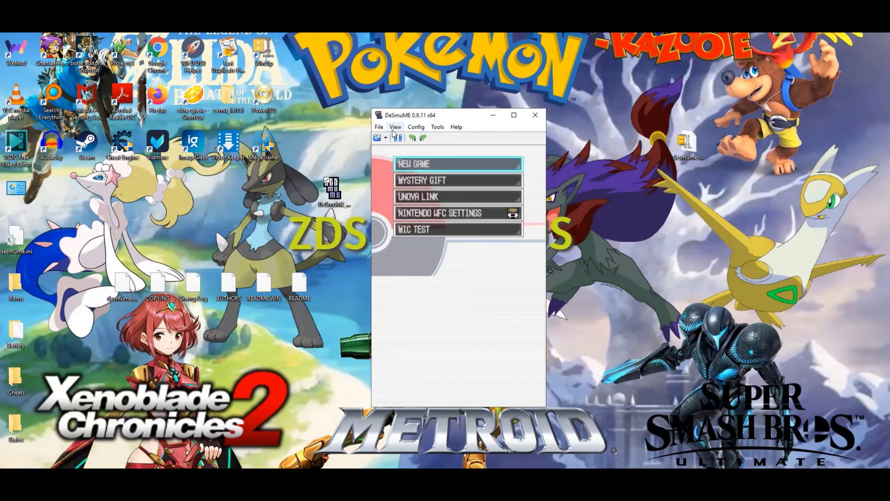
pyautogui.click(394, 129)
pyautogui.moveTo(432, 165)
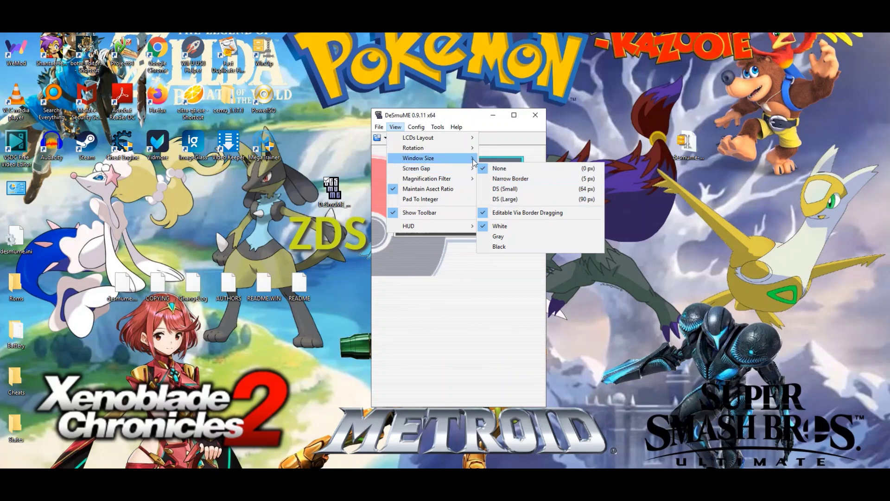
# - Enlarge the window to 4x, then resize and reposition it to a slightly larger compact size
pyautogui.moveTo(464, 159)
pyautogui.click(508, 212)
pyautogui.moveTo(651, 116); pyautogui.dragTo(470, 47)
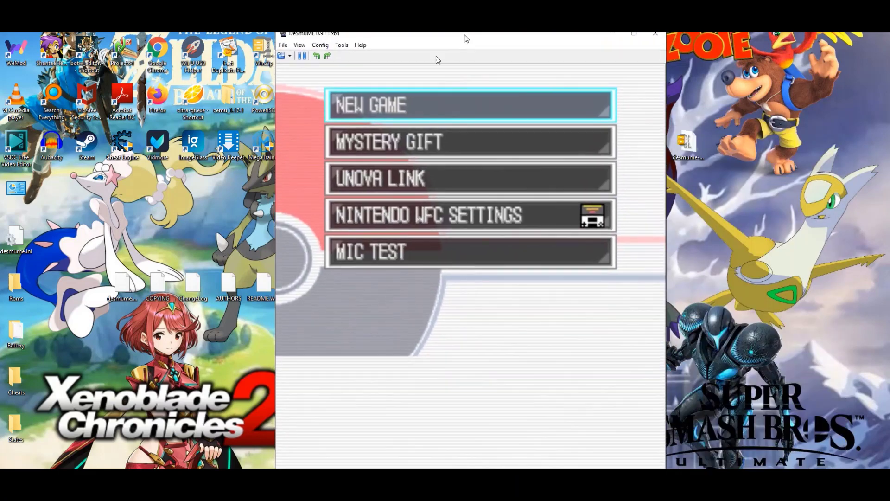
pyautogui.moveTo(275, 92); pyautogui.dragTo(470, 93)
pyautogui.moveTo(595, 43); pyautogui.dragTo(509, 91)
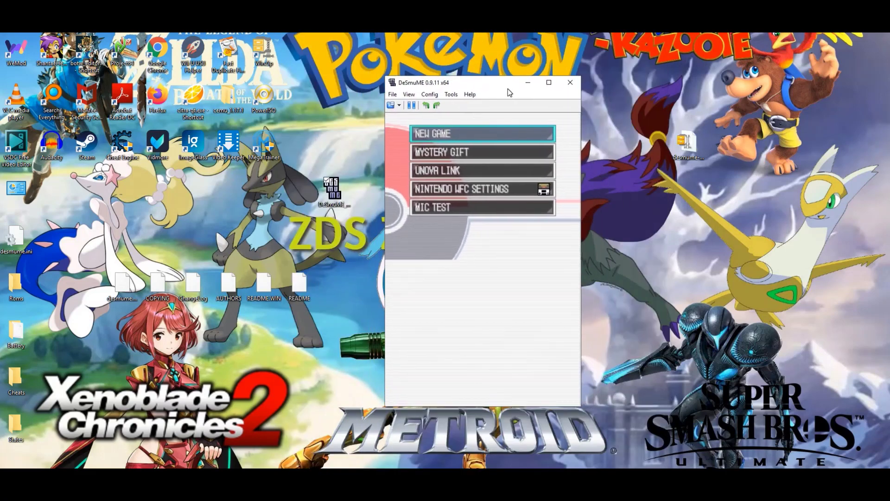
pyautogui.moveTo(383, 79); pyautogui.dragTo(363, 44)
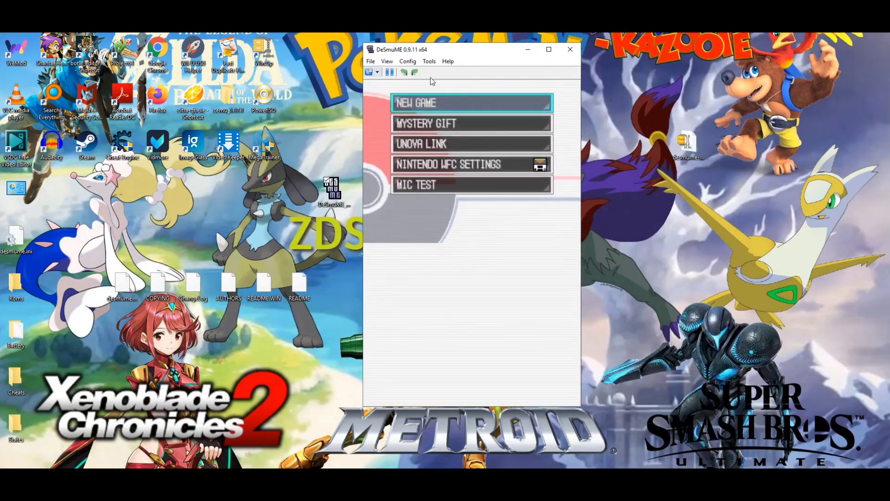
pyautogui.moveTo(492, 54); pyautogui.dragTo(477, 80)
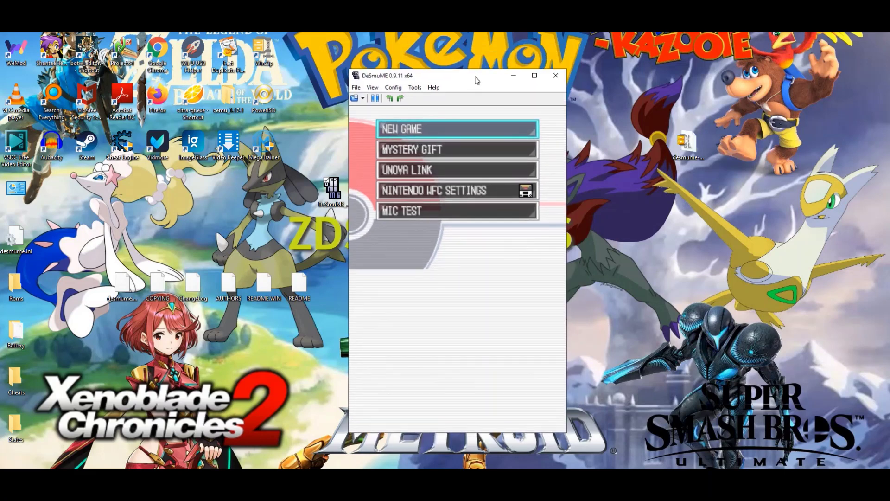
pyautogui.click(394, 87)
# - Turn on the frame-rate counter (about 61–63 fps), then hide it again
pyautogui.moveTo(380, 90)
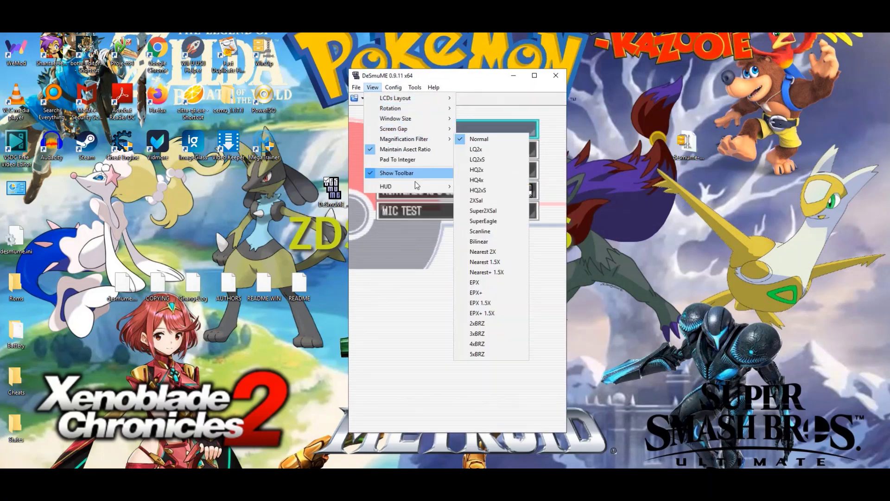
pyautogui.moveTo(414, 190)
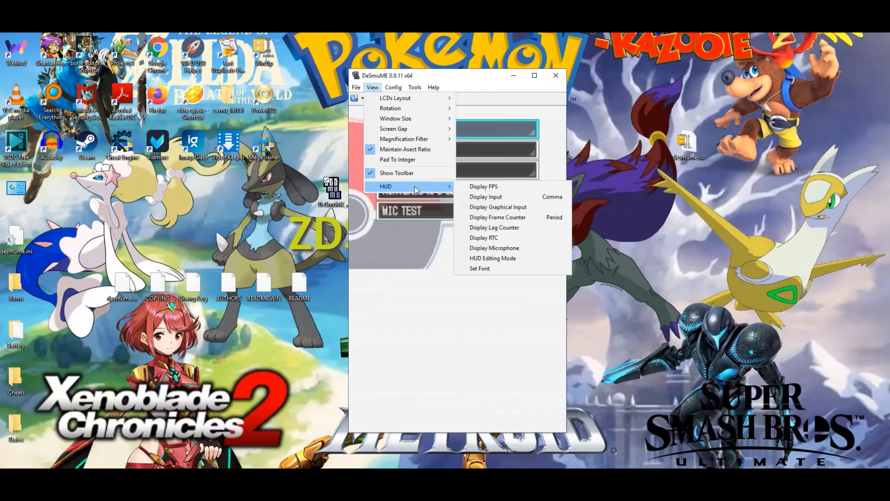
pyautogui.click(494, 188)
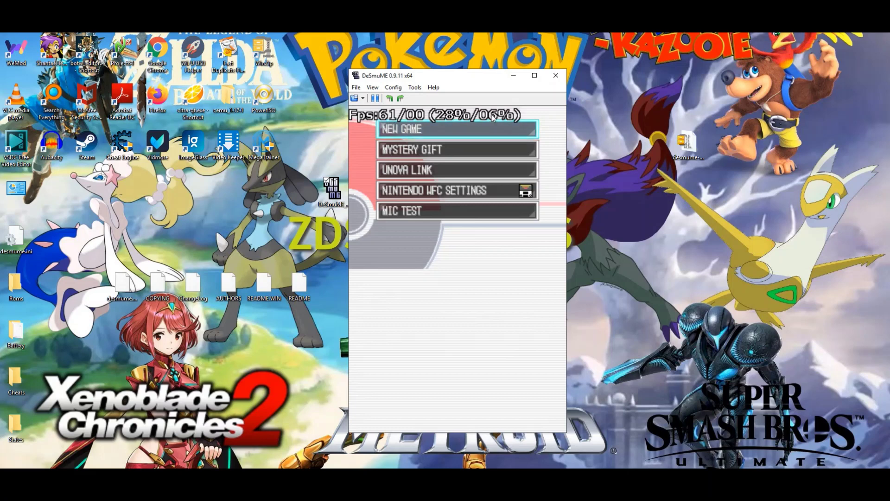
pyautogui.click(372, 87)
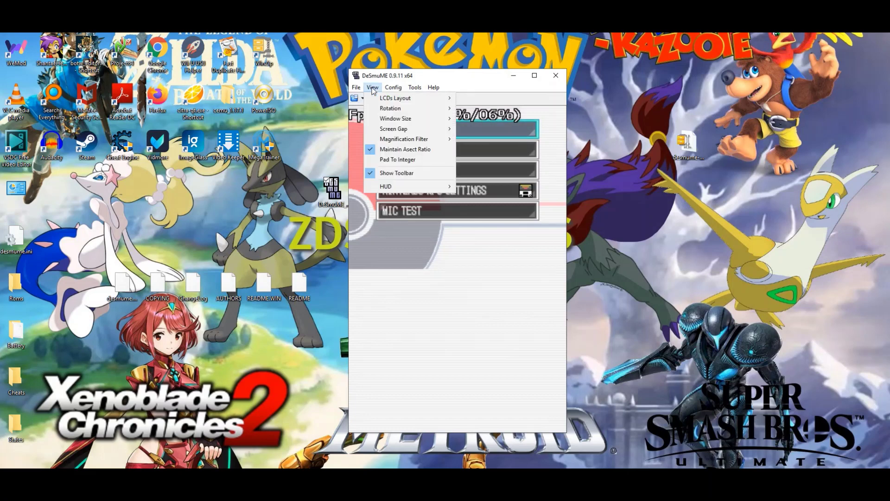
pyautogui.moveTo(396, 194)
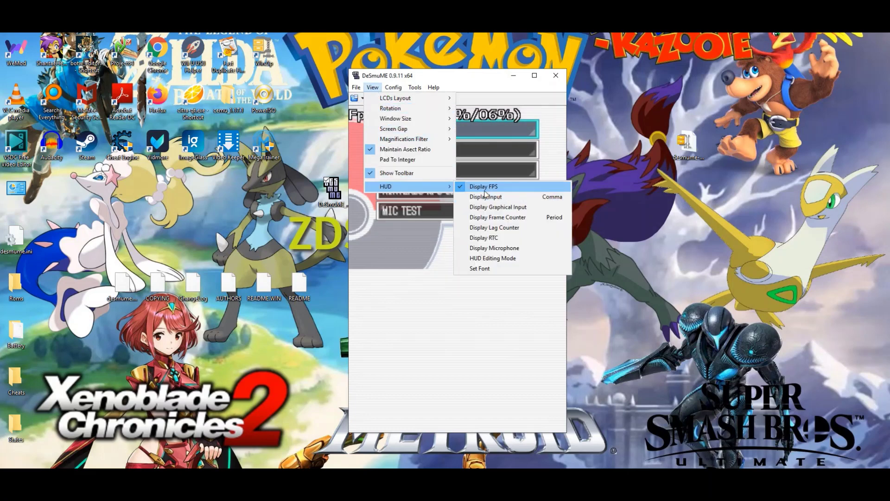
pyautogui.click(477, 190)
pyautogui.click(377, 91)
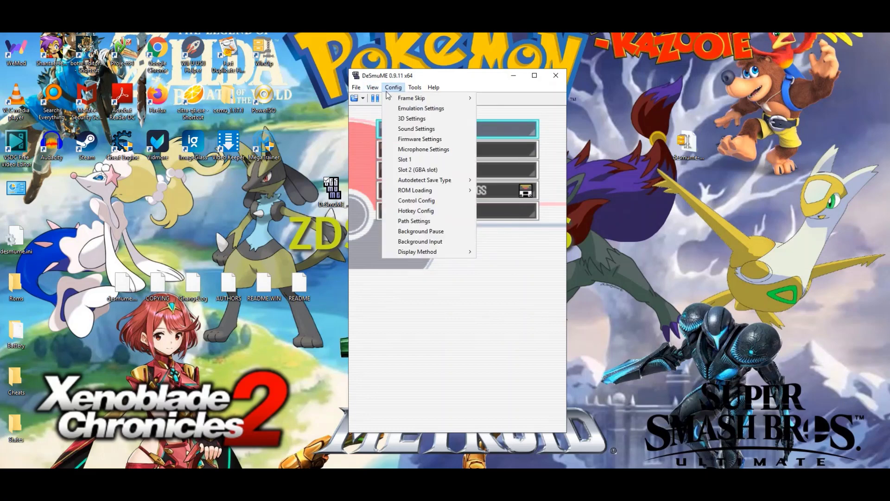
# - Rotate the game display to 90 degrees, then to 180 degrees
pyautogui.moveTo(357, 90)
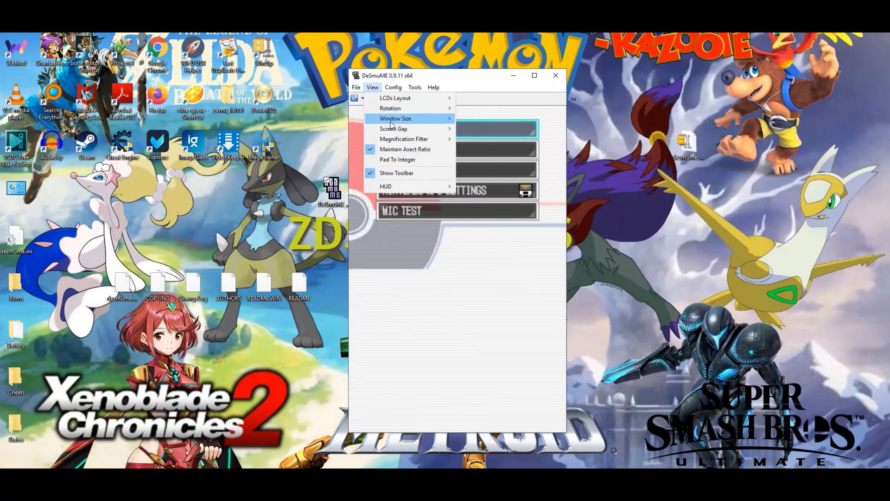
pyautogui.moveTo(394, 131)
pyautogui.moveTo(398, 110)
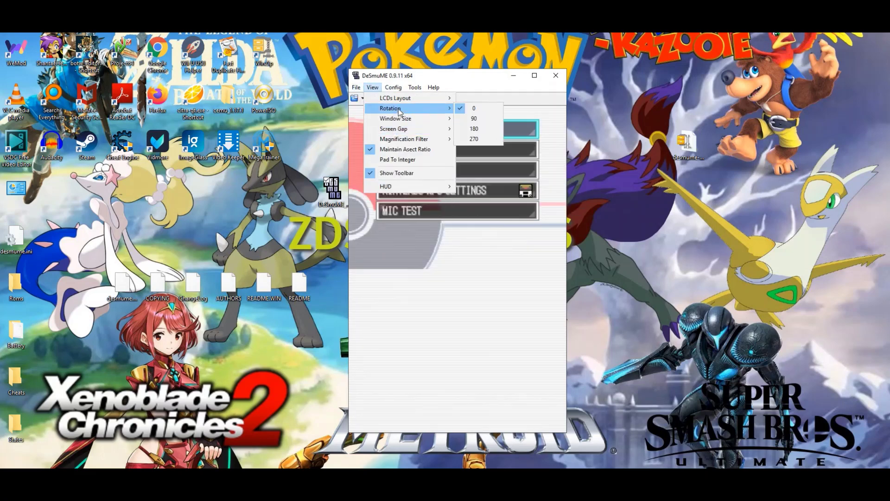
pyautogui.click(474, 119)
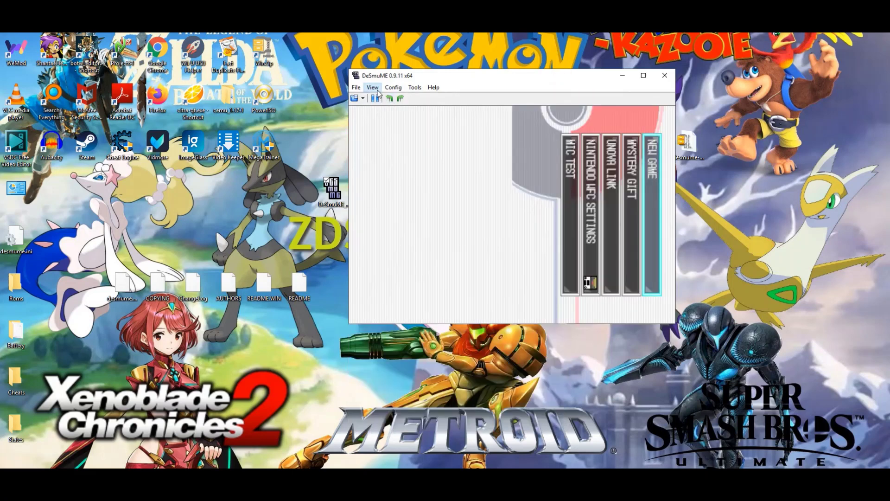
pyautogui.click(373, 88)
pyautogui.moveTo(391, 108)
pyautogui.click(474, 130)
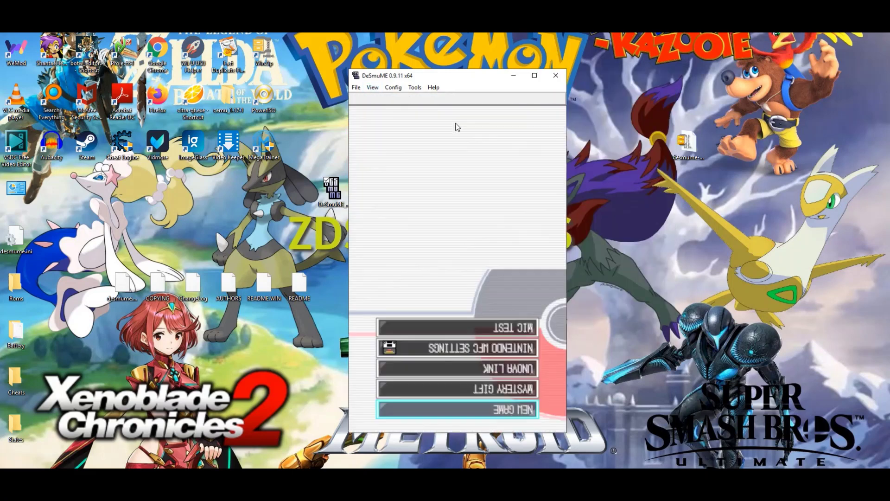
# - Rotate the display to 270 degrees, then return it upright to 0 degrees
pyautogui.click(374, 89)
pyautogui.moveTo(410, 108)
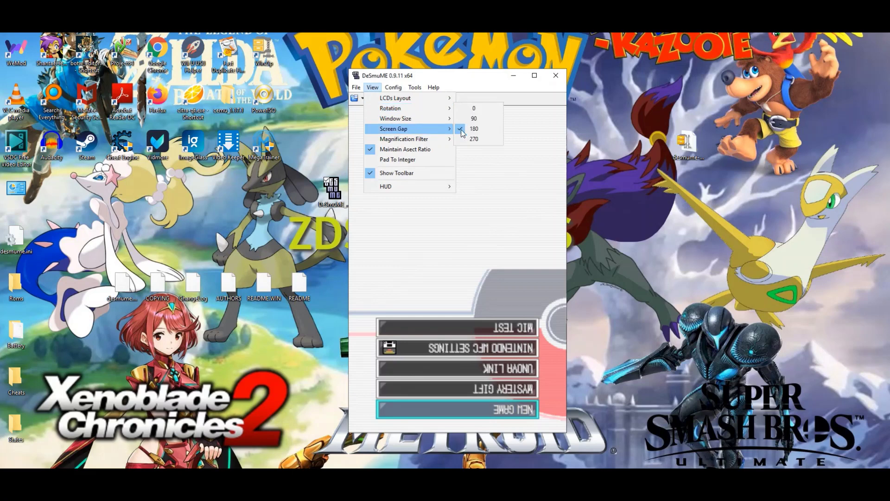
pyautogui.click(482, 140)
pyautogui.click(372, 88)
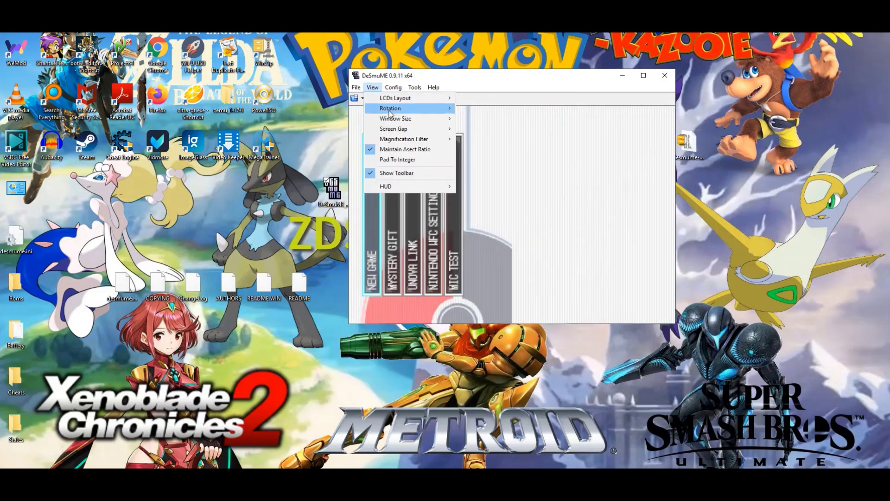
pyautogui.click(481, 110)
pyautogui.click(410, 89)
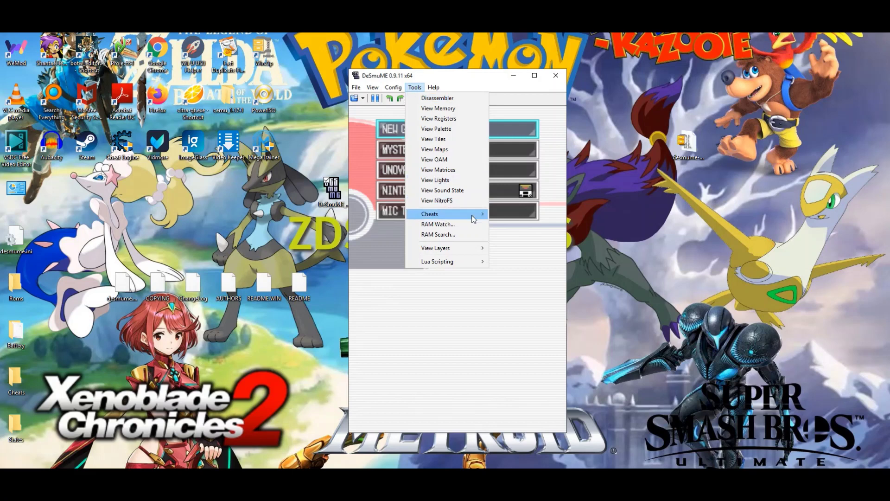
# - Open the empty cheat list and Action Replay code entry, then close both without adding codes
pyautogui.moveTo(464, 214)
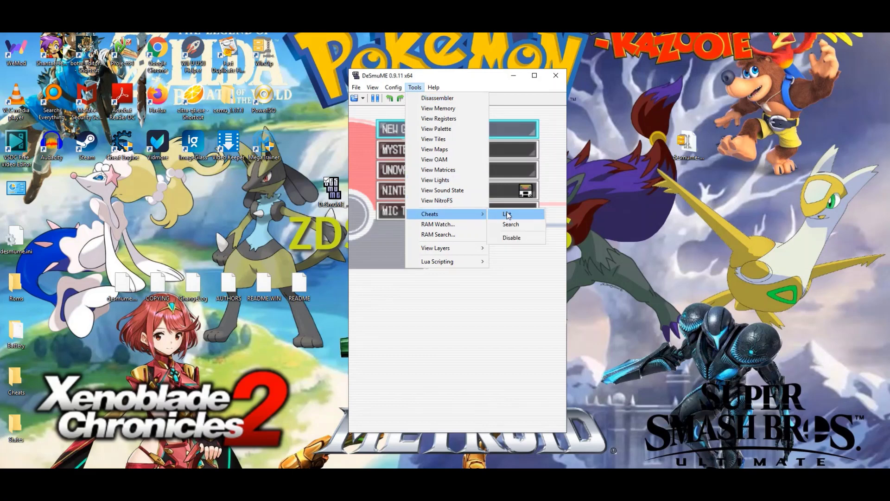
pyautogui.click(508, 215)
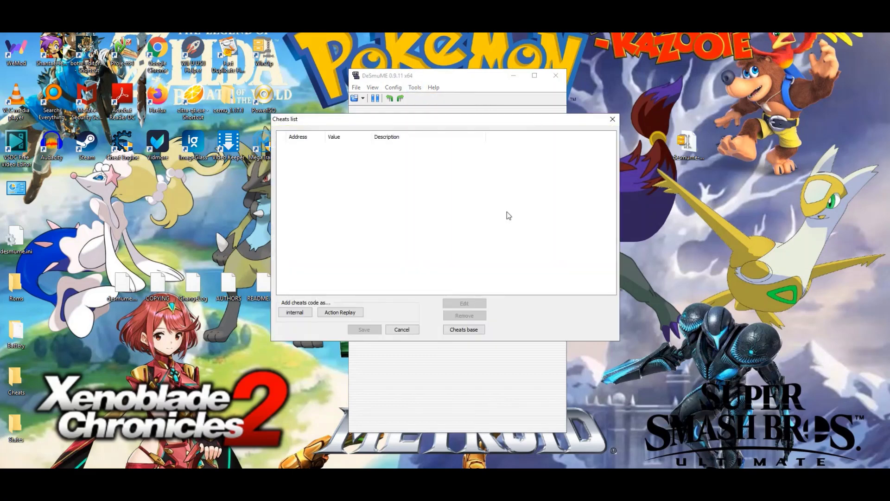
pyautogui.click(347, 313)
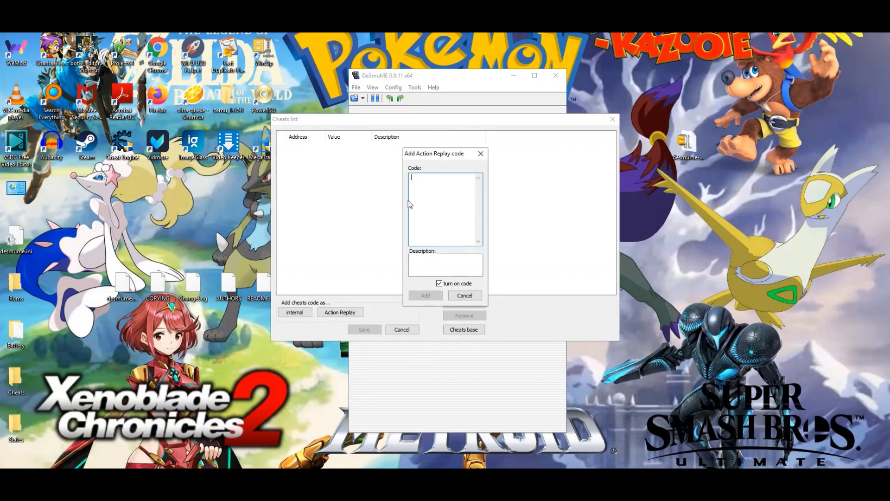
pyautogui.click(480, 154)
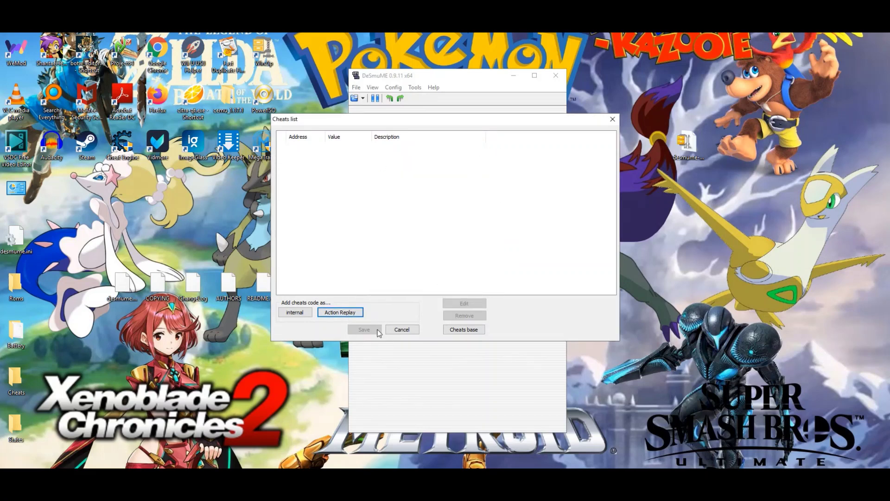
pyautogui.click(614, 121)
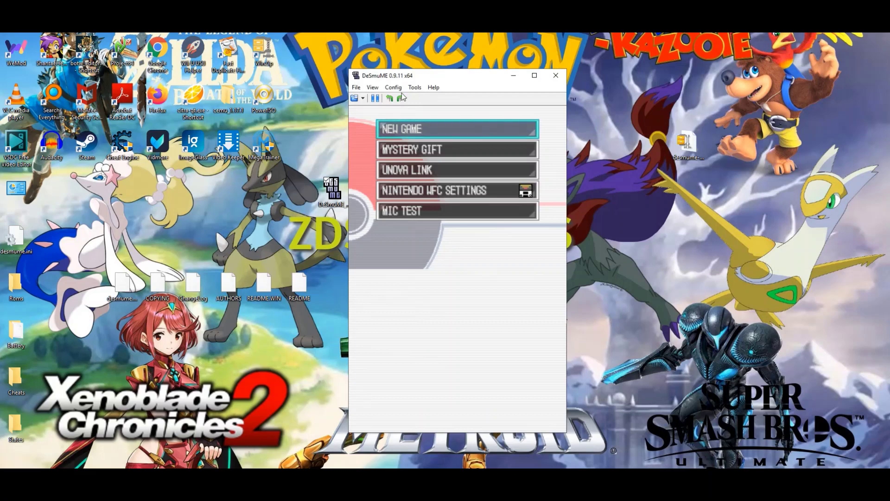
pyautogui.click(415, 89)
pyautogui.moveTo(392, 93)
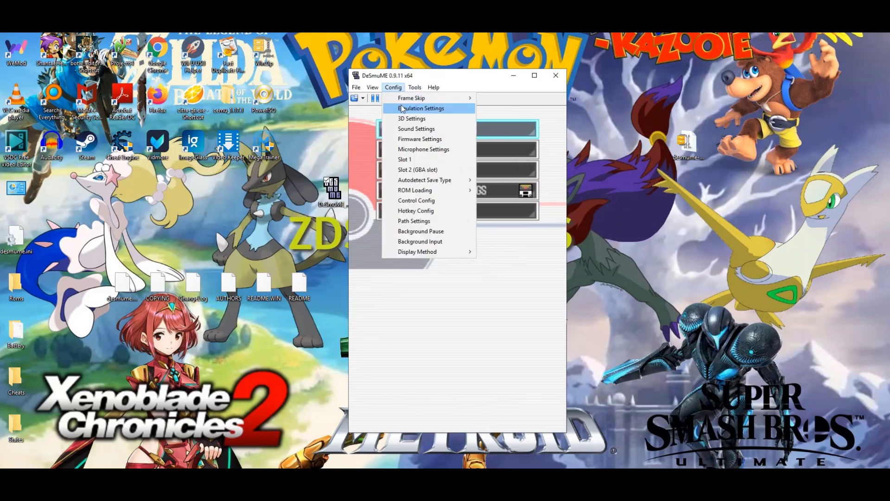
# - Check the emulation, firmware and frame-skip settings, leaving all of them unchanged
pyautogui.click(402, 108)
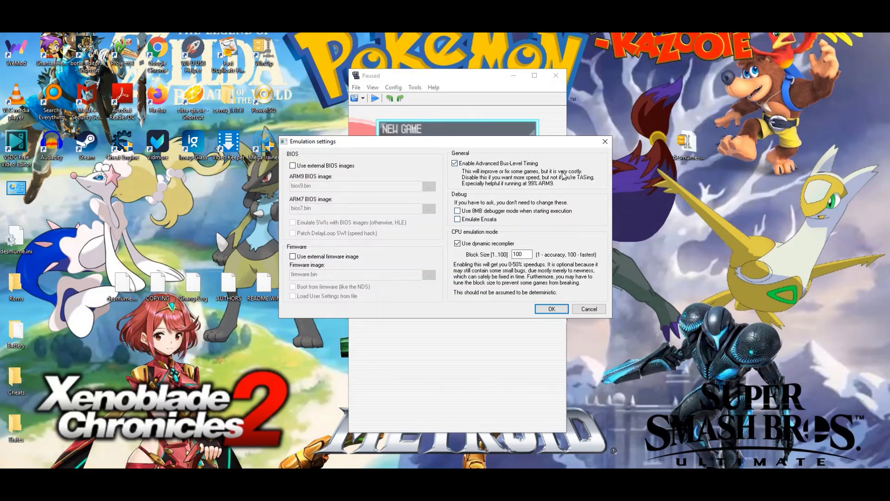
pyautogui.click(605, 142)
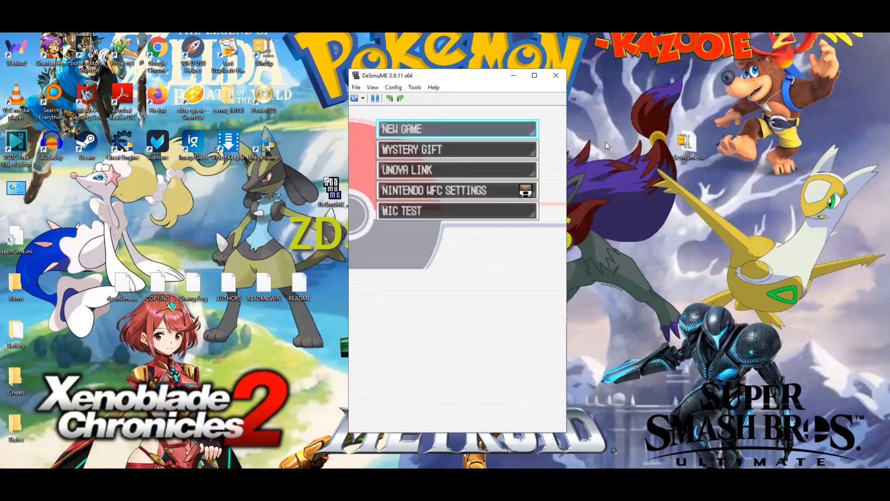
pyautogui.click(393, 88)
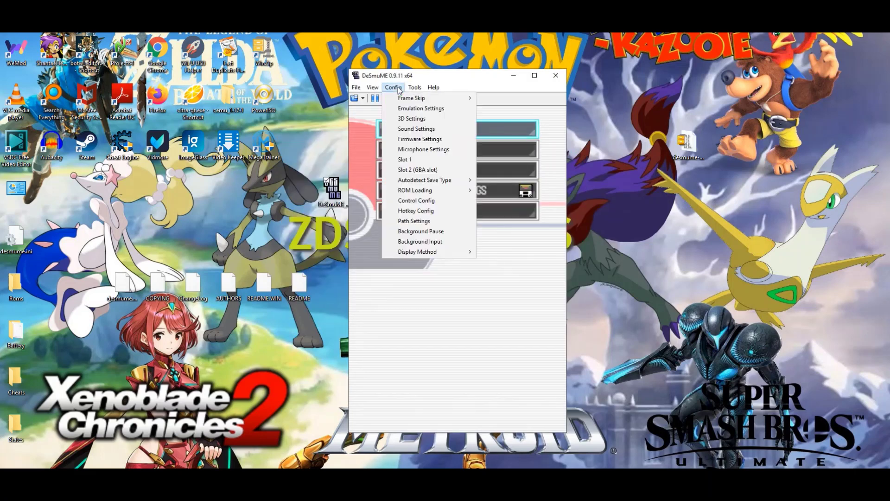
pyautogui.click(428, 140)
pyautogui.click(495, 172)
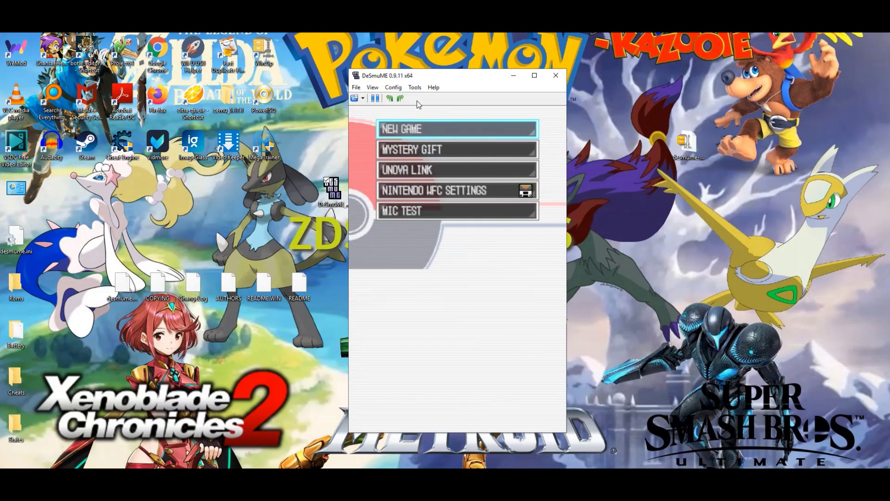
pyautogui.click(393, 87)
pyautogui.moveTo(402, 100)
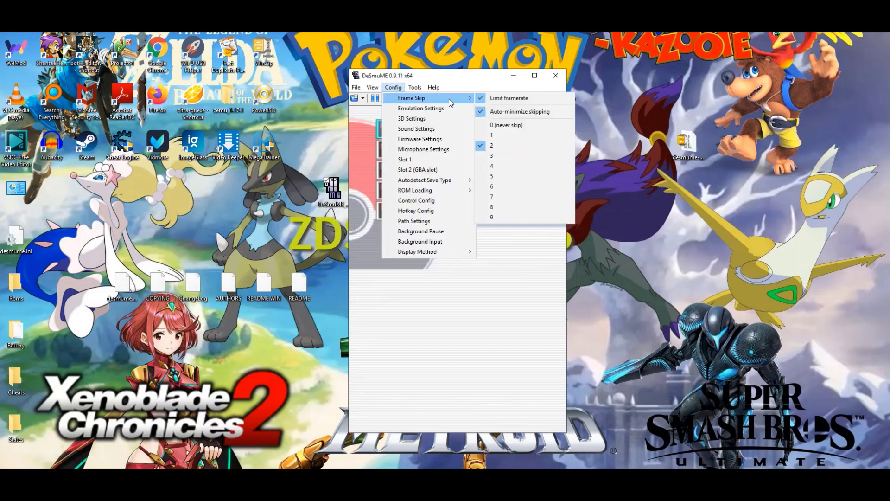
pyautogui.click(495, 100)
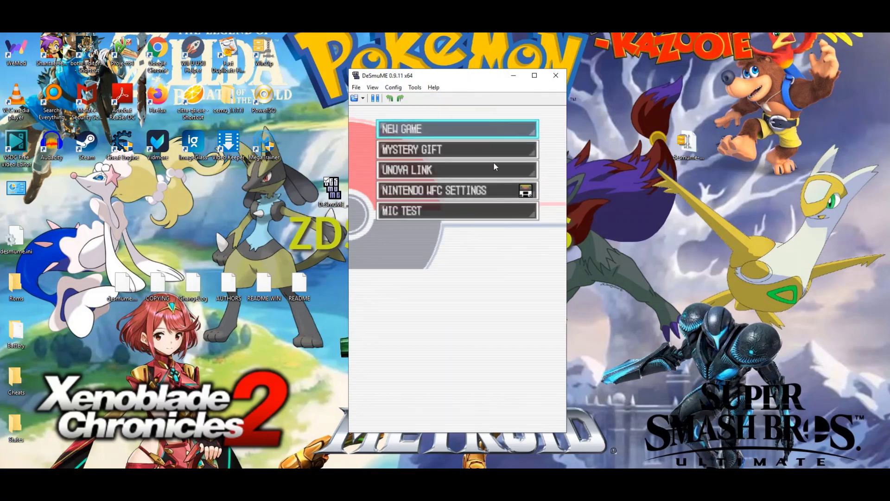
# - Move through the game's title menu with the arrow keys to NINTENDO WFC SETTINGS
pyautogui.press('Down')
pyautogui.press('Down')
pyautogui.press('Down')
pyautogui.press('Down')
pyautogui.press('Down')
pyautogui.press('Down')
pyautogui.press('Up')
pyautogui.press('Up')
pyautogui.press('Down')
pyautogui.press('Down')
pyautogui.press('Down')
pyautogui.press('Down')
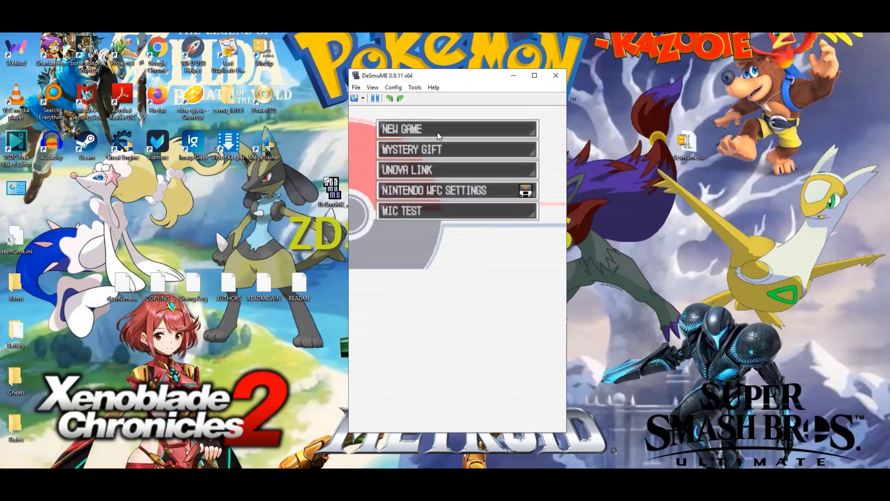
pyautogui.press('Down')
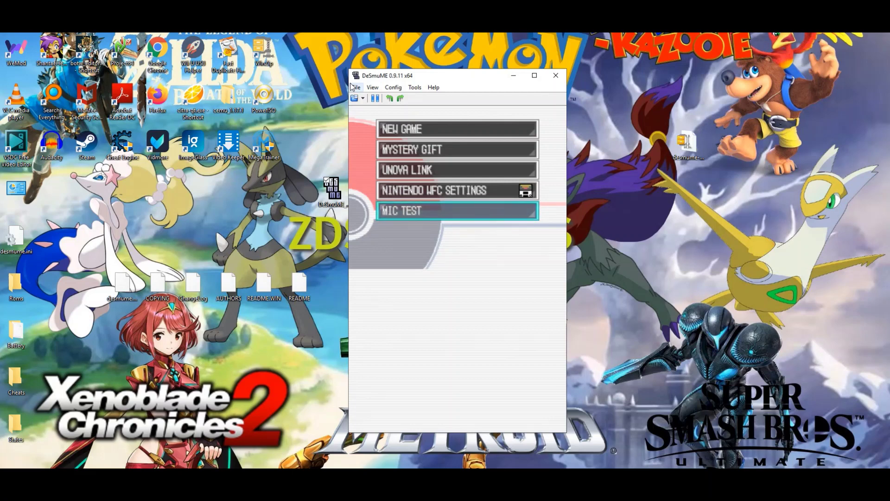
# - Choose Import Backup Memory from the File menu, opening the picker on the Battery folder
pyautogui.click(354, 87)
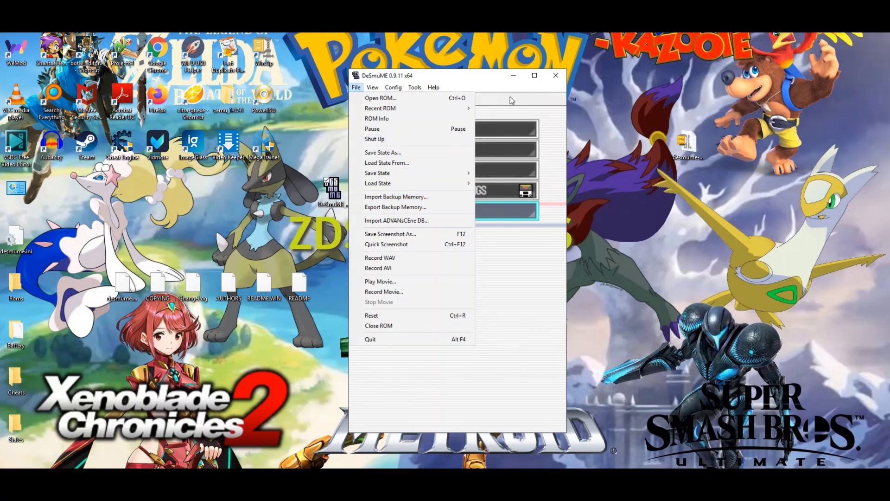
pyautogui.click(496, 98)
pyautogui.click(356, 87)
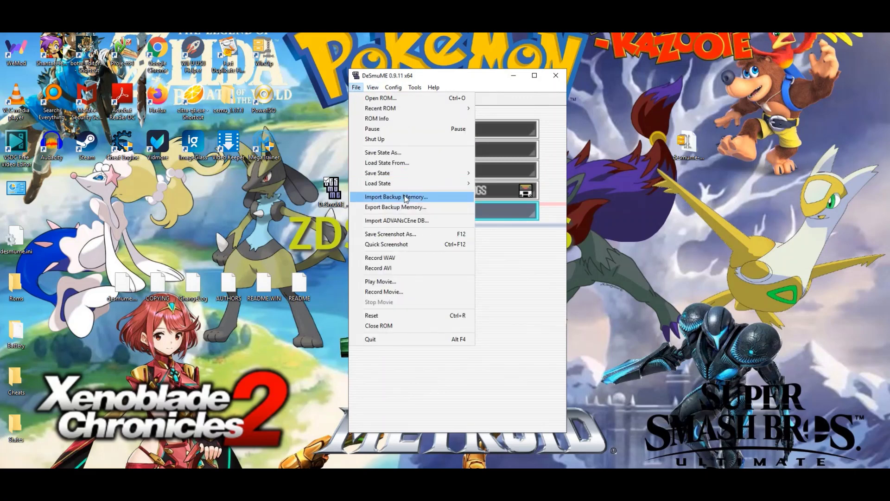
pyautogui.click(406, 197)
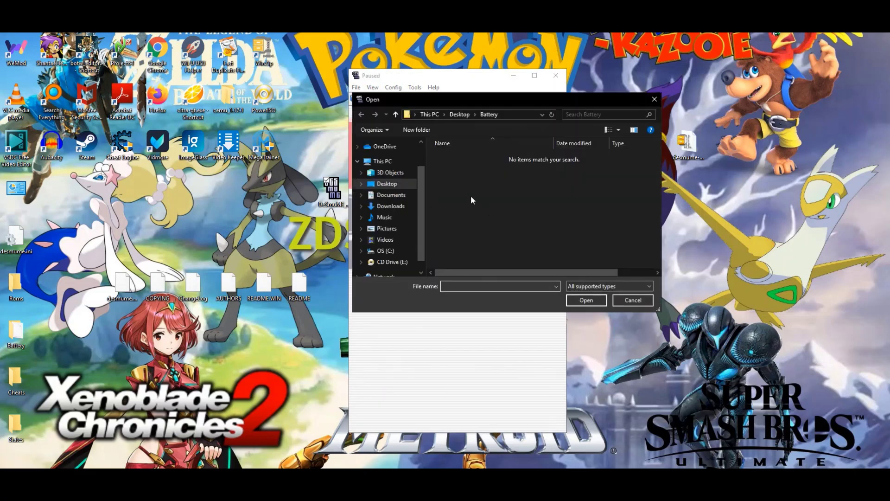
# - Browse via Downloads to Nintendo DS Games\NDS Save Files and open white 2 dex 10.sav
pyautogui.click(396, 114)
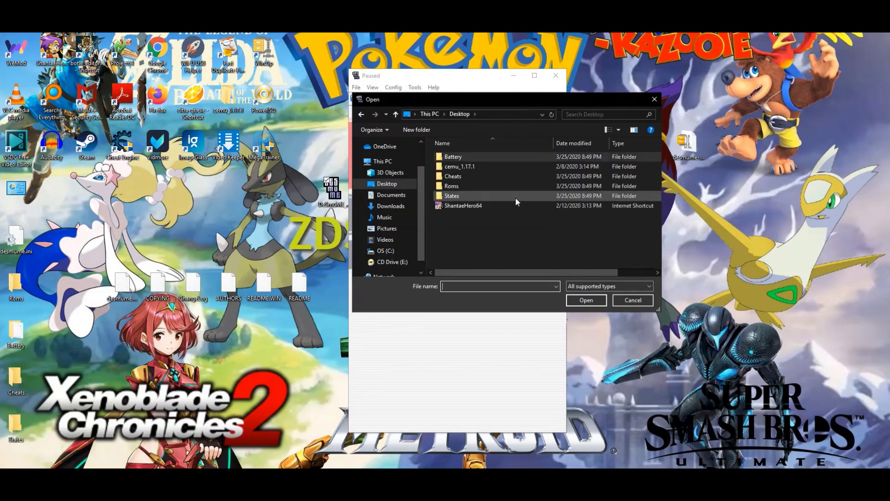
pyautogui.click(397, 206)
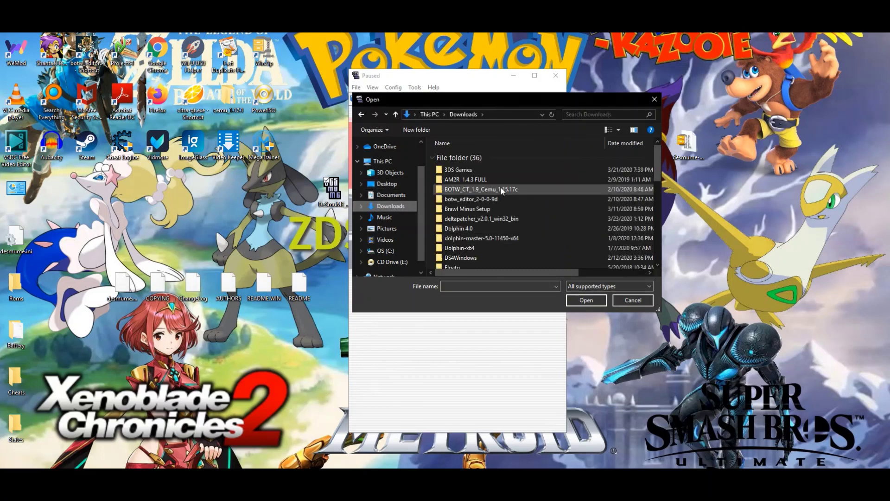
pyautogui.scroll(-5, 494, 222)
pyautogui.scroll(-3, 494, 225)
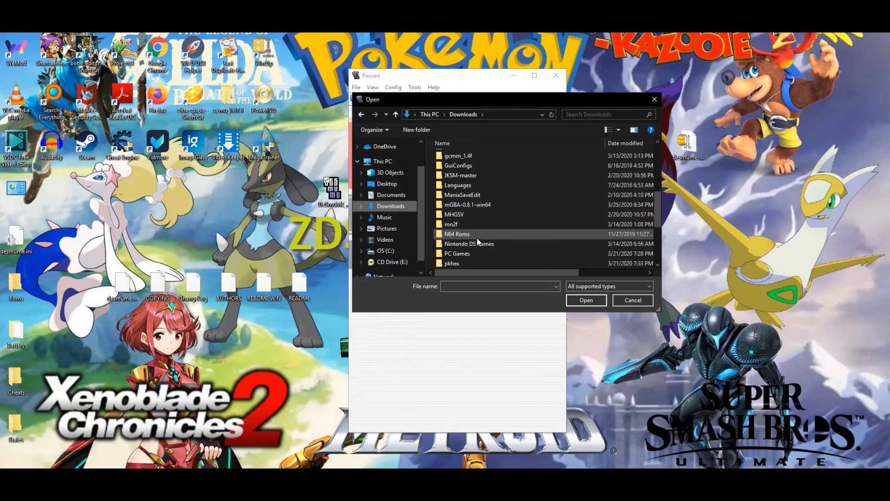
pyautogui.doubleClick(475, 243)
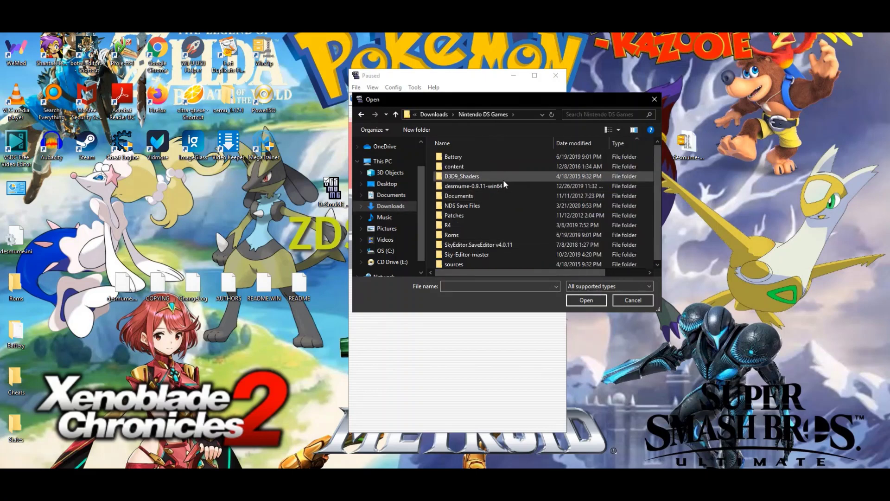
pyautogui.doubleClick(490, 206)
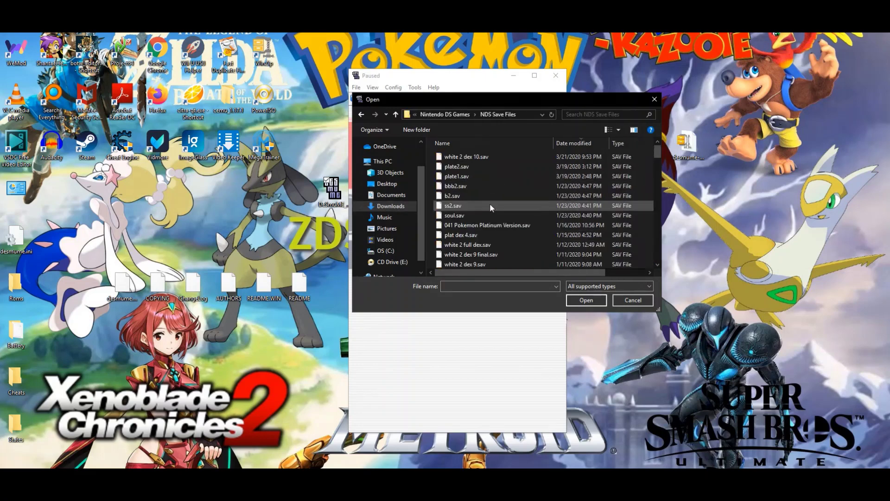
pyautogui.click(491, 158)
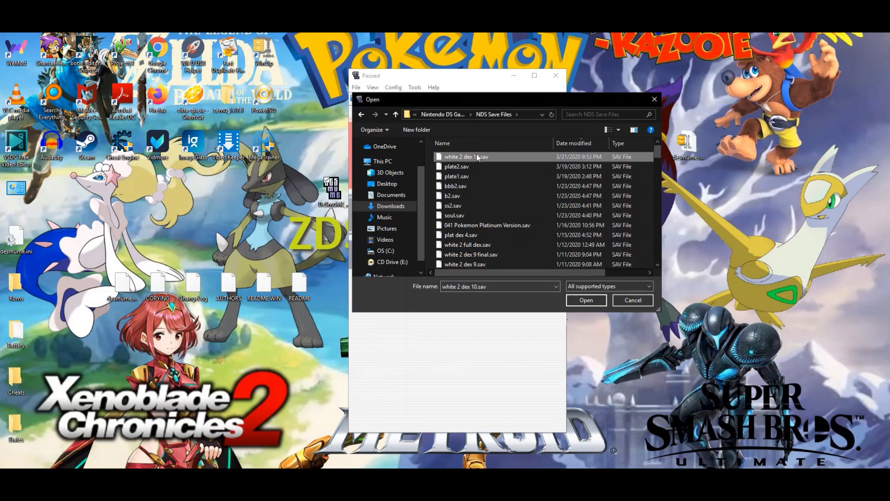
pyautogui.doubleClick(478, 158)
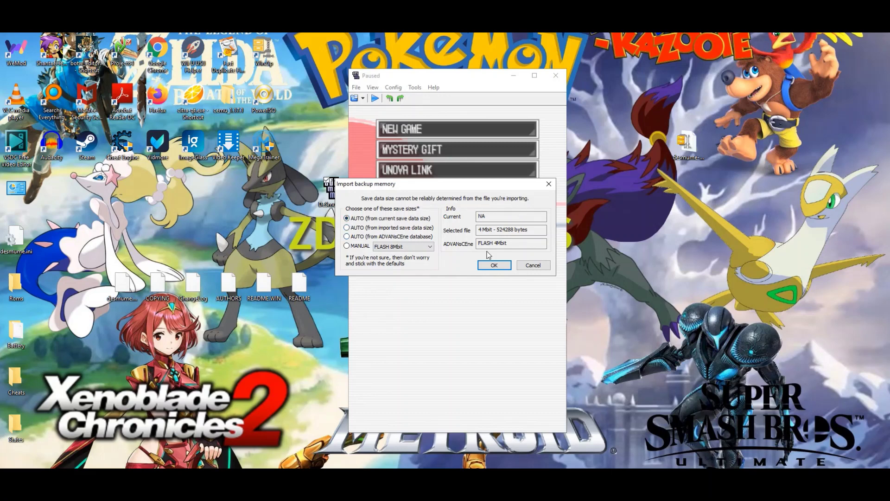
# - Import the backup with AUTO (from current save data size) kept as the save size
pyautogui.click(494, 265)
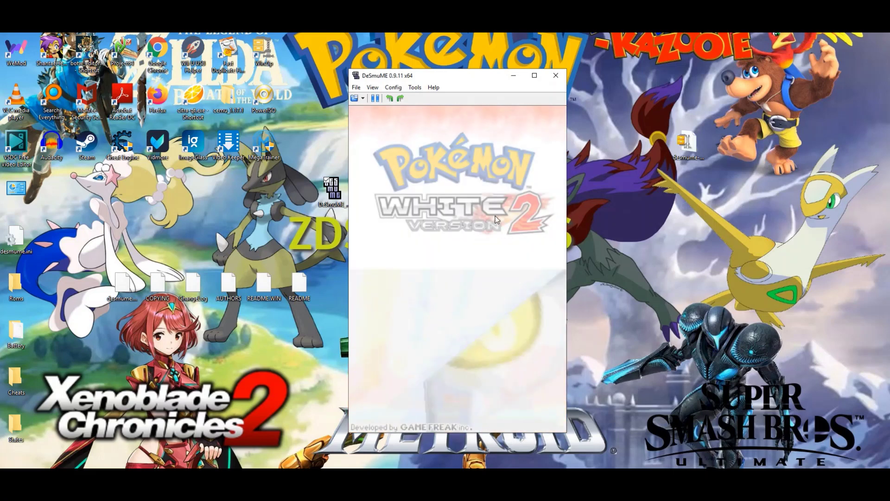
# - Pass the title screen, continue the saved game, and step toward the Pokémon Center exit
pyautogui.press('Return')
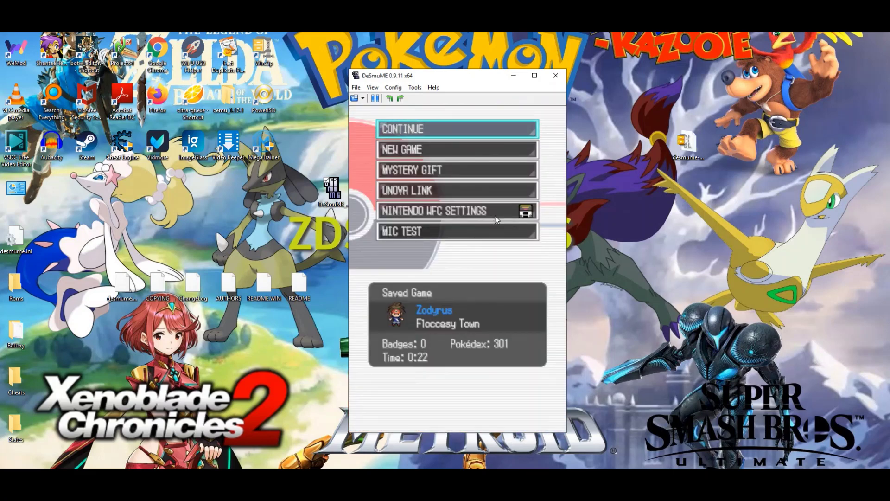
pyautogui.press('Return')
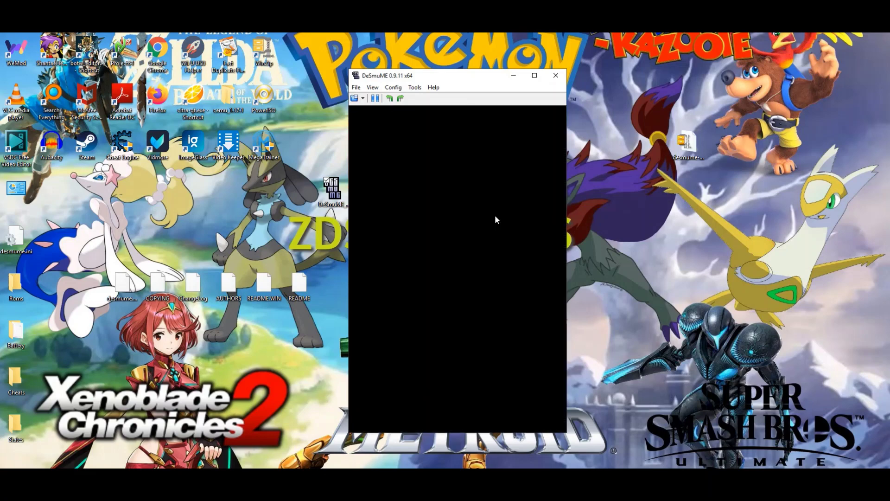
pyautogui.press('Down')
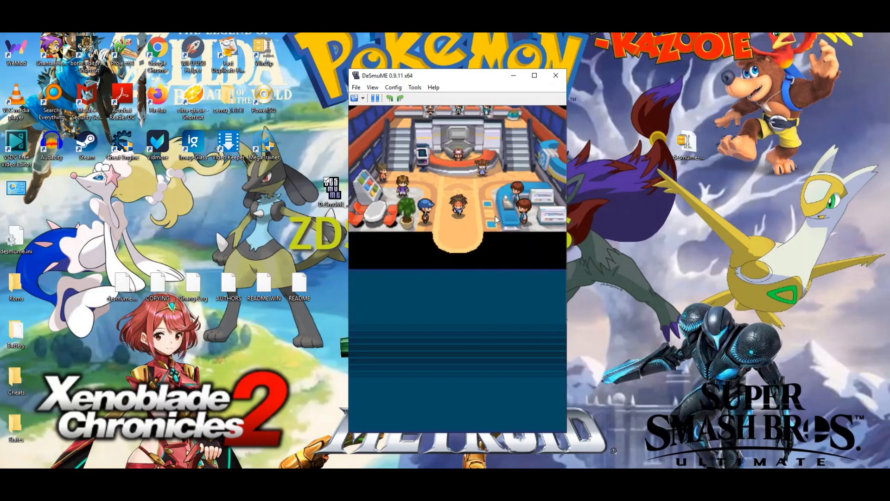
# - Walk the player out of the Pokémon Center and south past the tree line to the town street
pyautogui.press('Down')
pyautogui.press('Right')
pyautogui.press('Right')
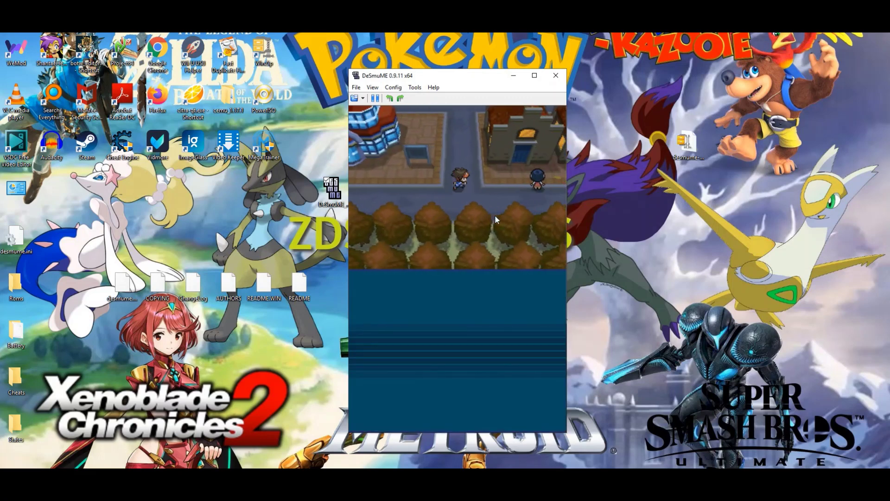
pyautogui.press('s')
pyautogui.press('s')
pyautogui.press('Left')
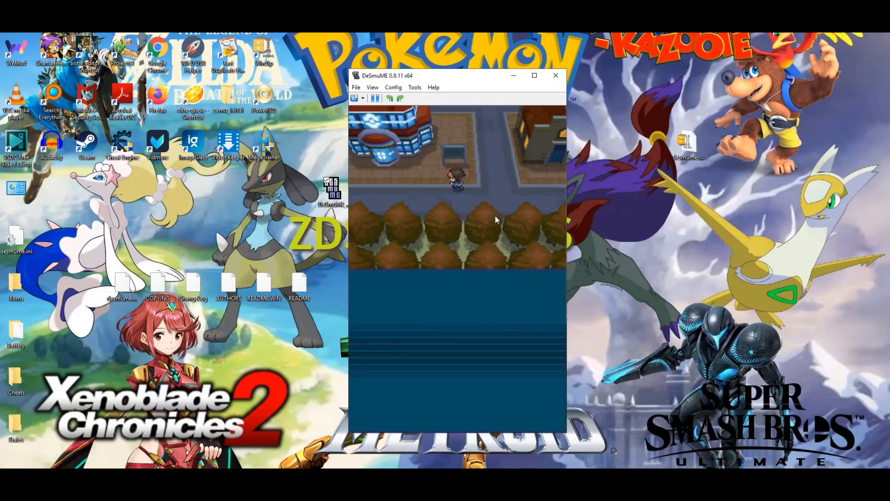
pyautogui.press('Down')
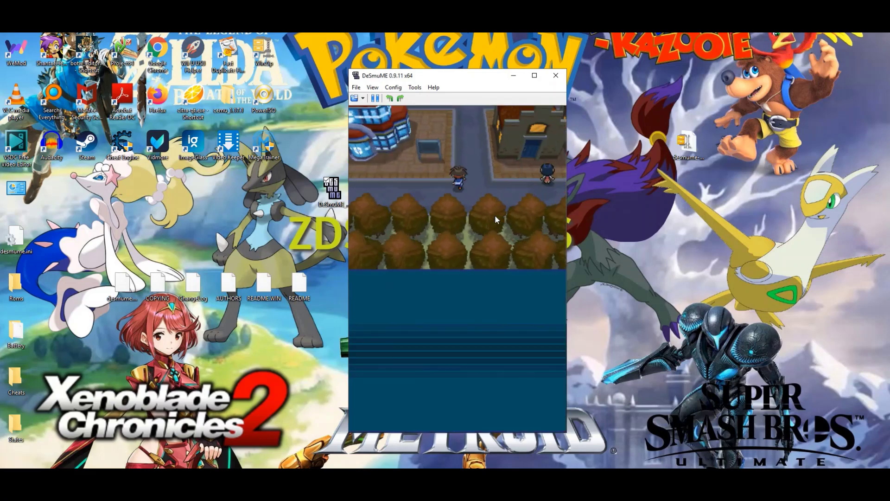
pyautogui.press('Down')
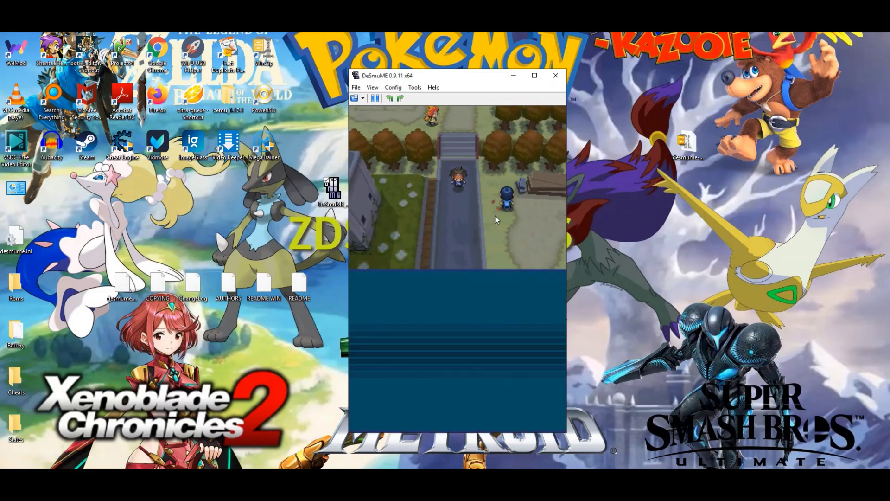
# - Reload the F1 save state by the Pokémon Center repeatedly while trying walks east and south
pyautogui.press('F1')
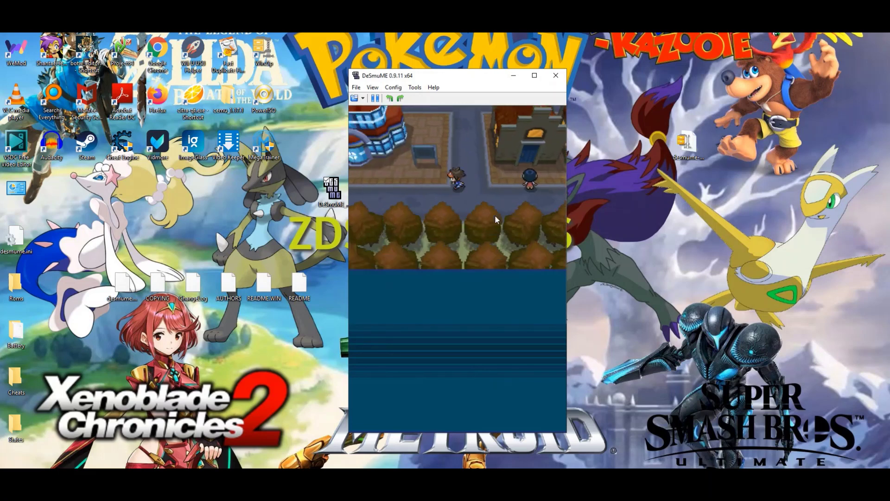
pyautogui.press('Right')
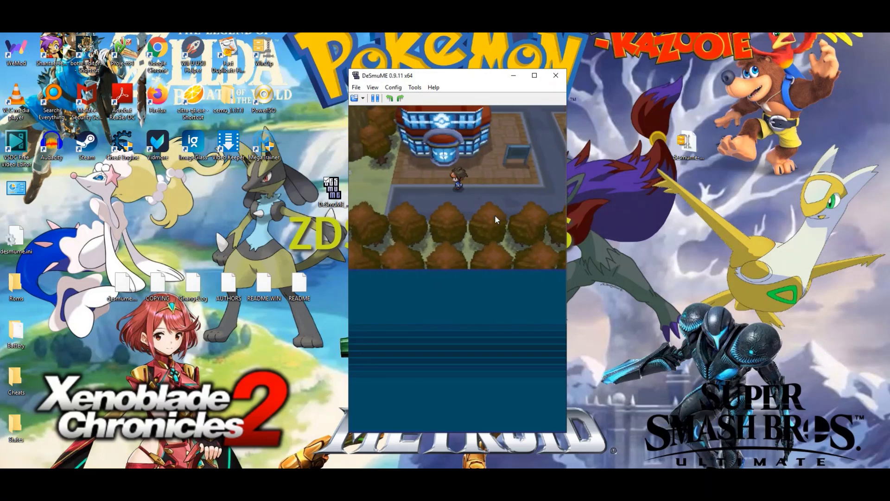
pyautogui.press('F1')
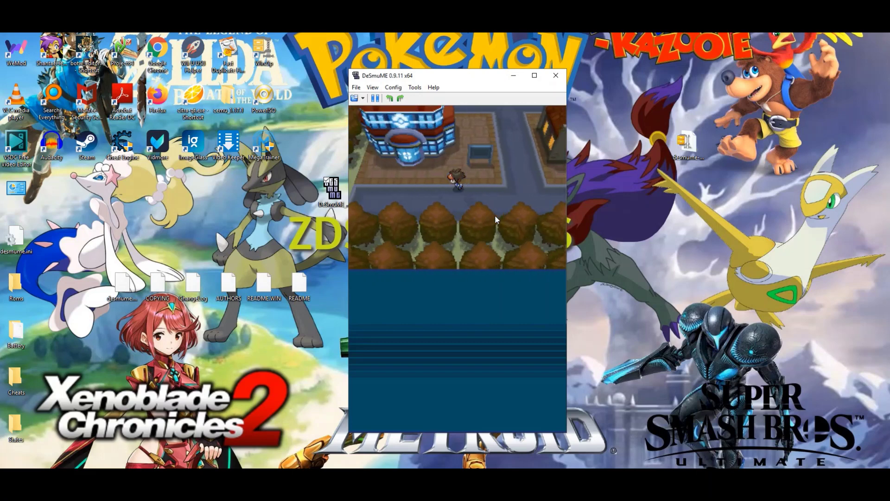
pyautogui.press('Right')
pyautogui.press('F1')
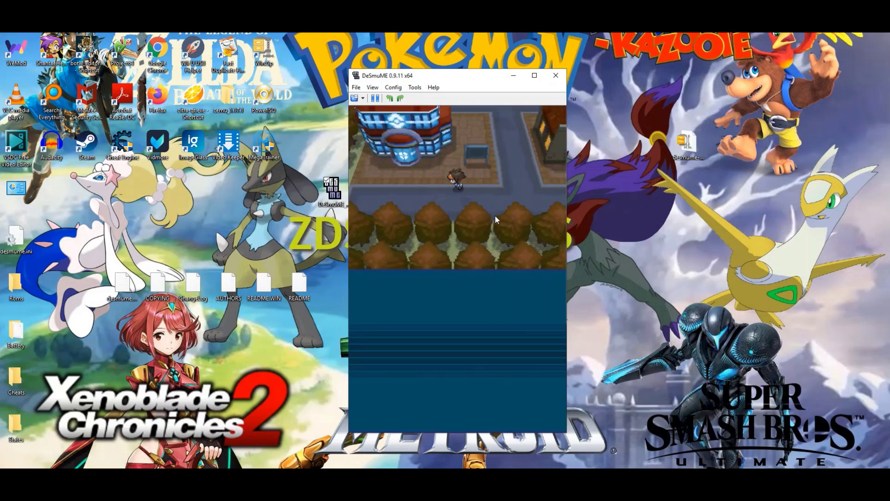
pyautogui.press('Right')
pyautogui.press('F1')
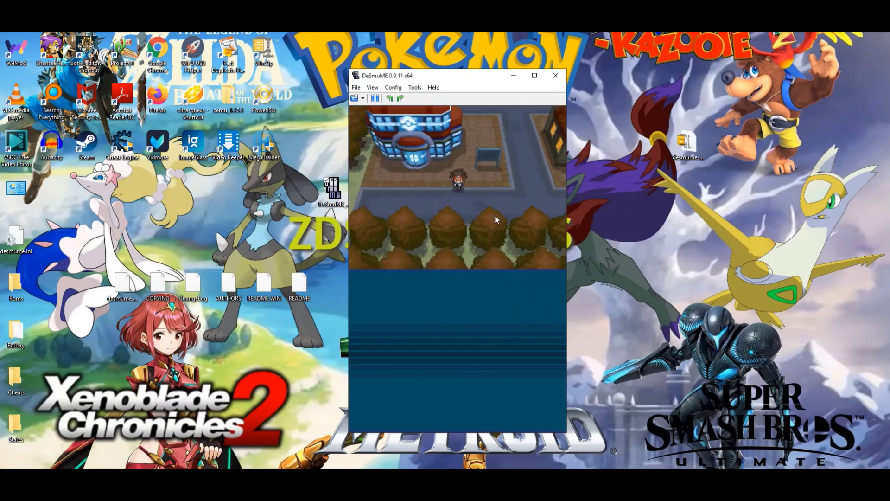
pyautogui.press('Down')
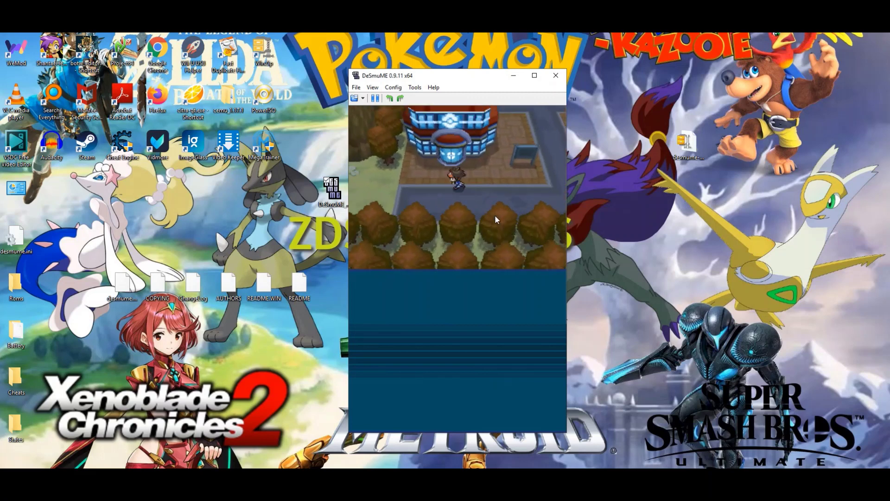
pyautogui.press('F1')
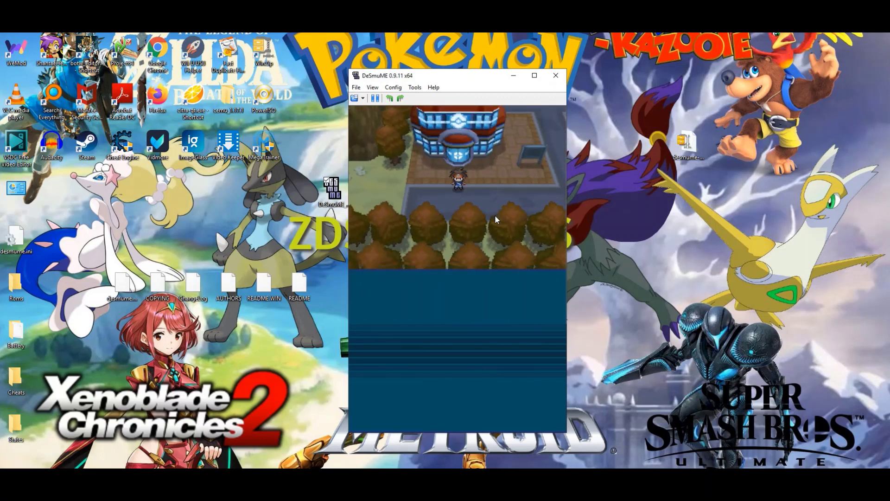
# - Walk the player east past the Pokémon Center and back west along the path, several times
pyautogui.press('Right')
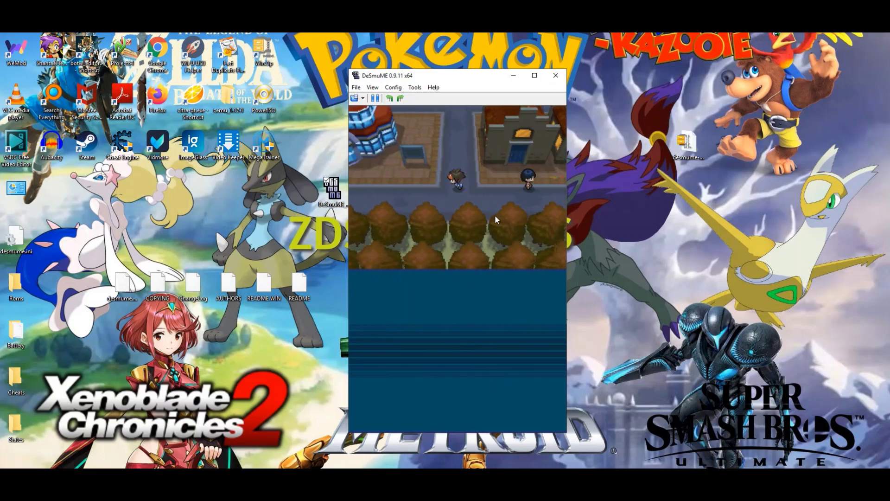
pyautogui.press('Left')
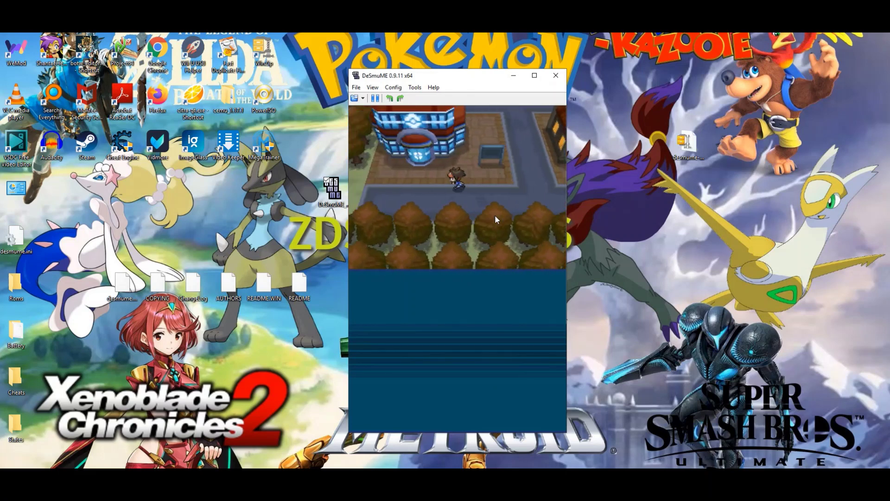
pyautogui.press('Right')
pyautogui.press('Left')
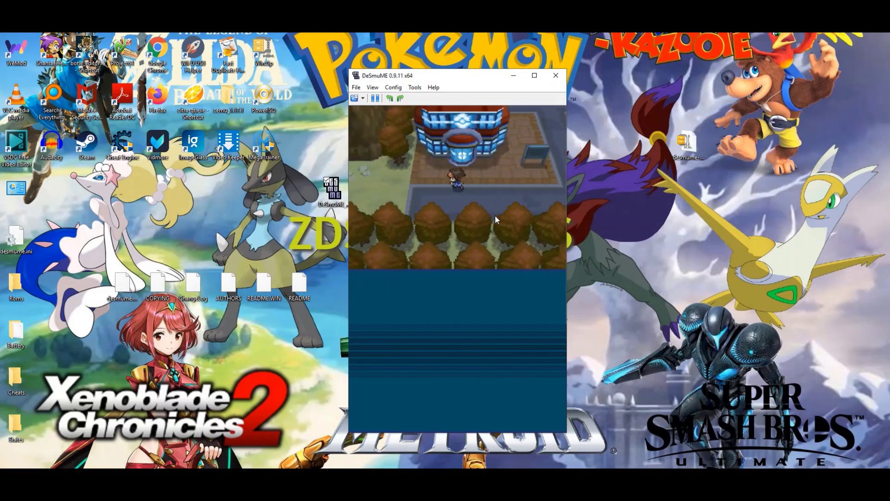
pyautogui.press('Right')
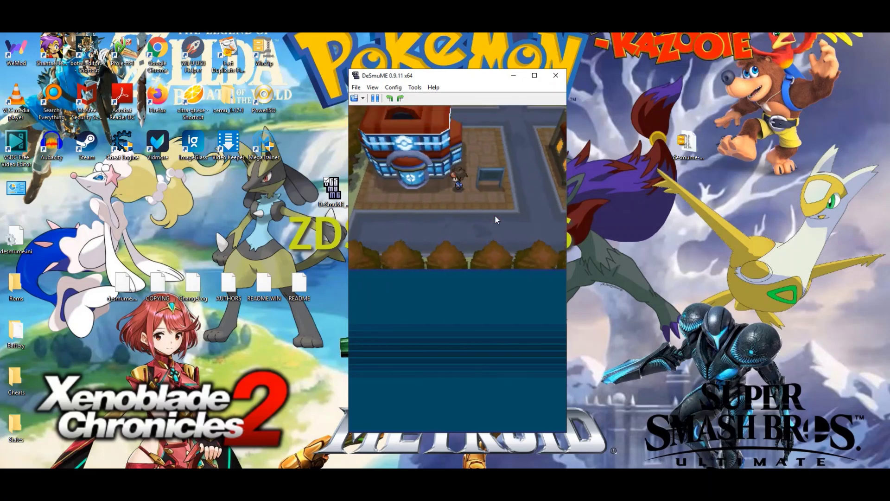
pyautogui.press('Left')
pyautogui.press('Left')
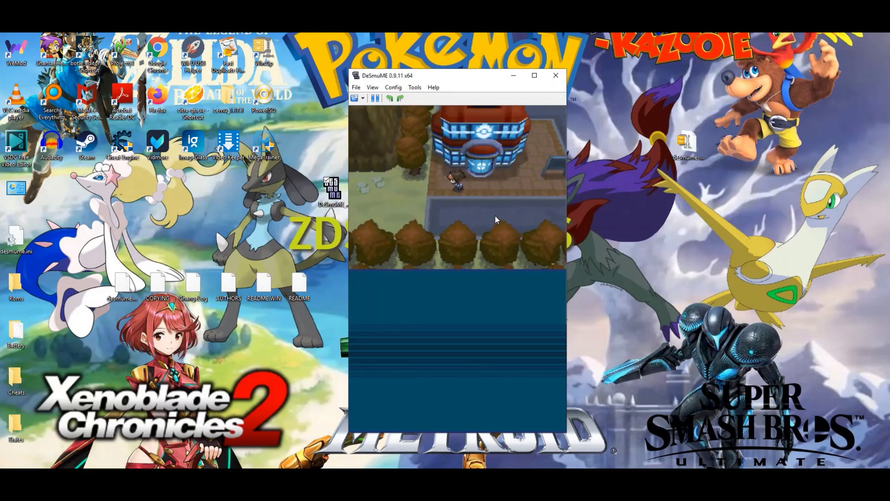
# - Pace the player east, south, north and back west around the path outside the Pokémon Center
pyautogui.press('Right')
pyautogui.press('Down')
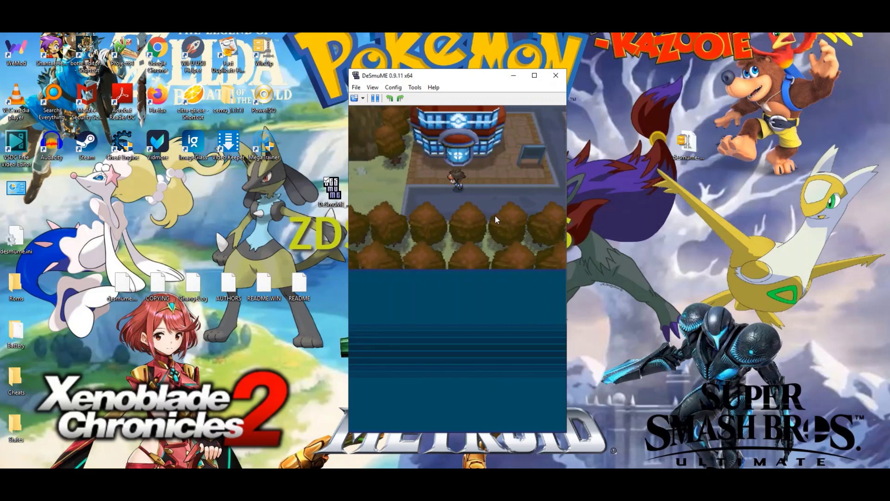
pyautogui.press('Left')
pyautogui.press('Right')
pyautogui.press('Left')
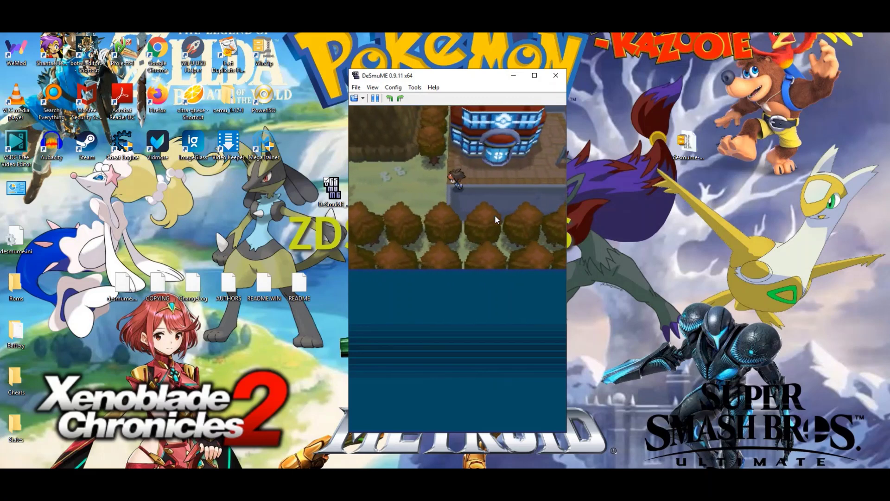
pyautogui.press('Right')
pyautogui.press('Up')
pyautogui.press('Left')
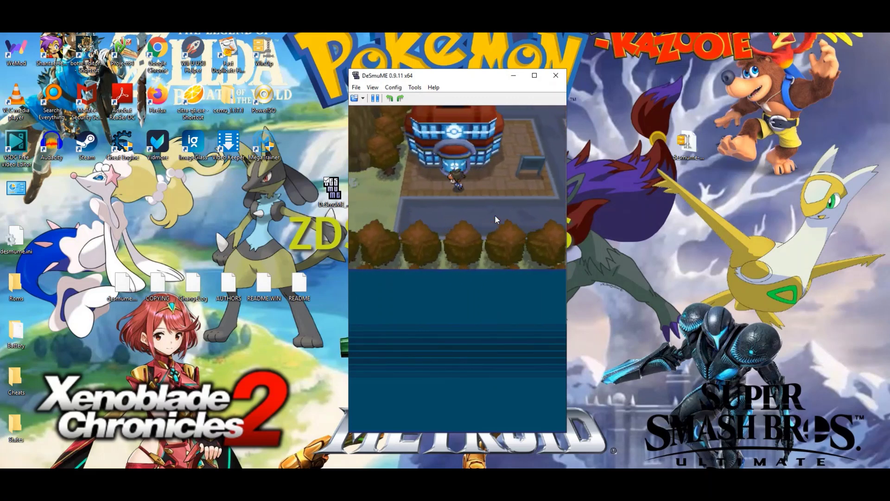
# - Bring the player back up to the Pokémon Center door and open the View menu
pyautogui.press('Down')
pyautogui.press('Up')
pyautogui.press('Up')
pyautogui.press('Down')
pyautogui.press('Left')
pyautogui.press('Right')
pyautogui.press('Down')
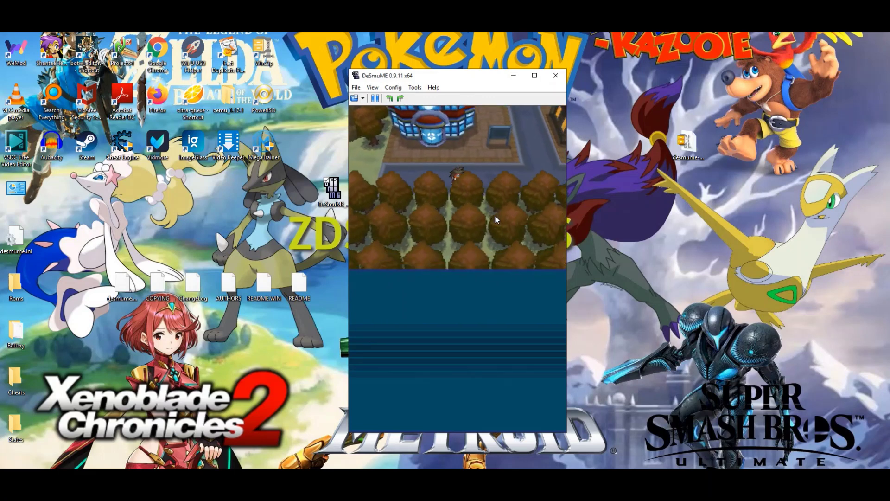
pyautogui.press('Up')
pyautogui.press('Up')
pyautogui.press('Left')
pyautogui.press('Up')
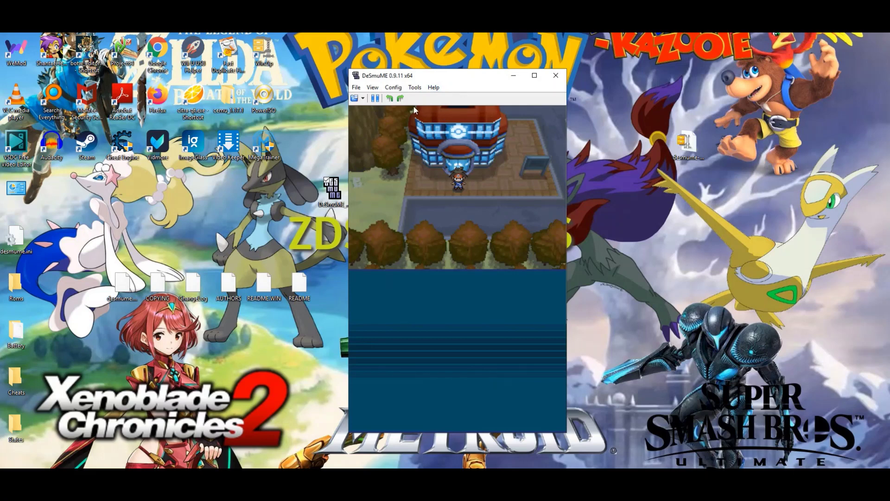
pyautogui.click(372, 87)
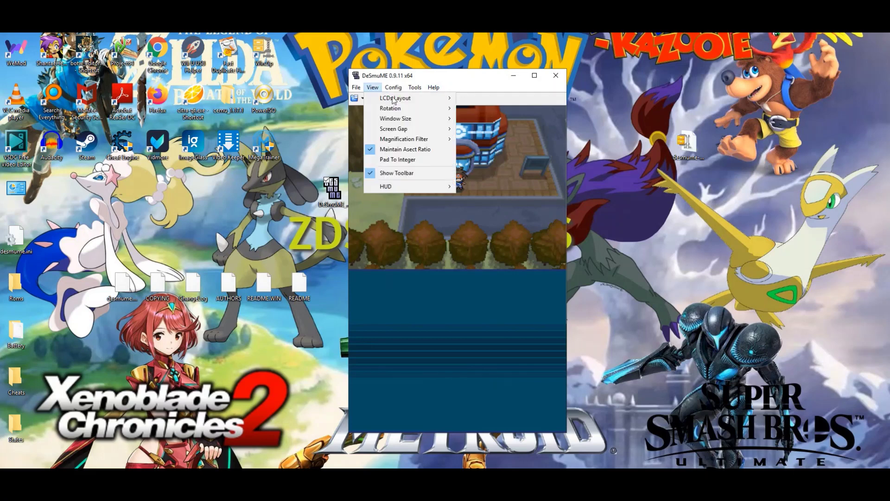